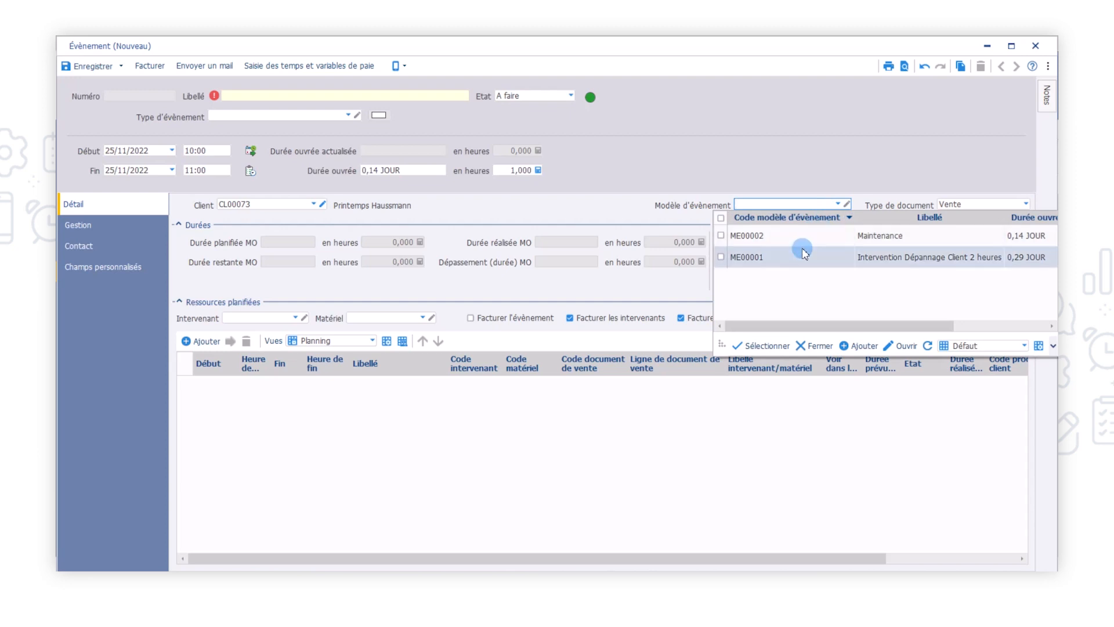
# Apply the event model Intervention Dépannage Client 2 heures and set the event's label to "Ascenseur HS voyant allumé"
pyautogui.click(801, 256)
pyautogui.click(491, 344)
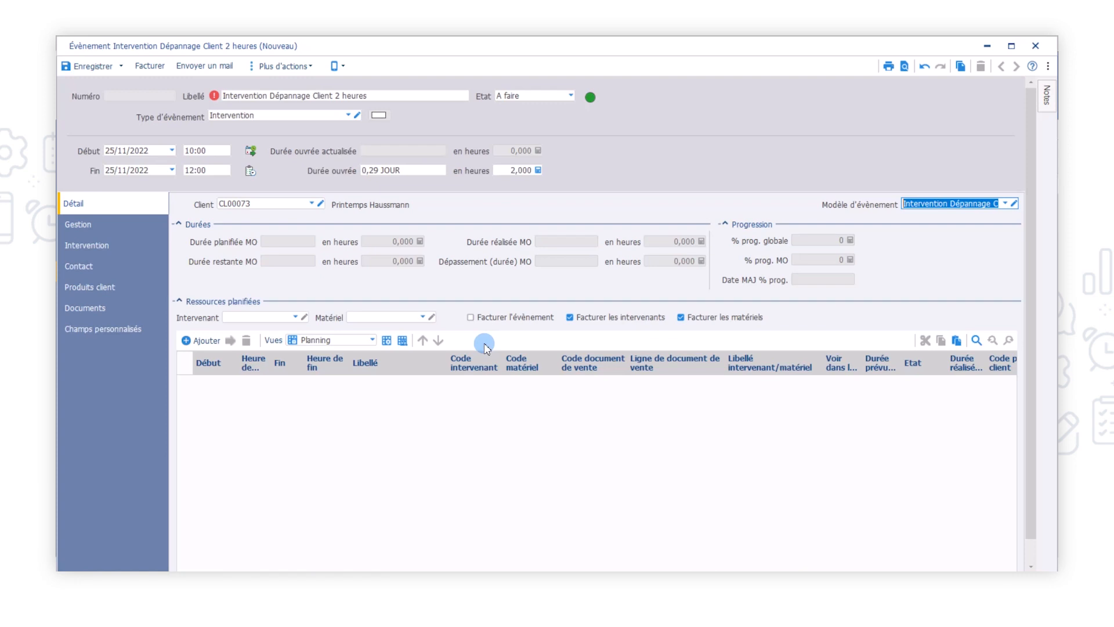
pyautogui.click(388, 95)
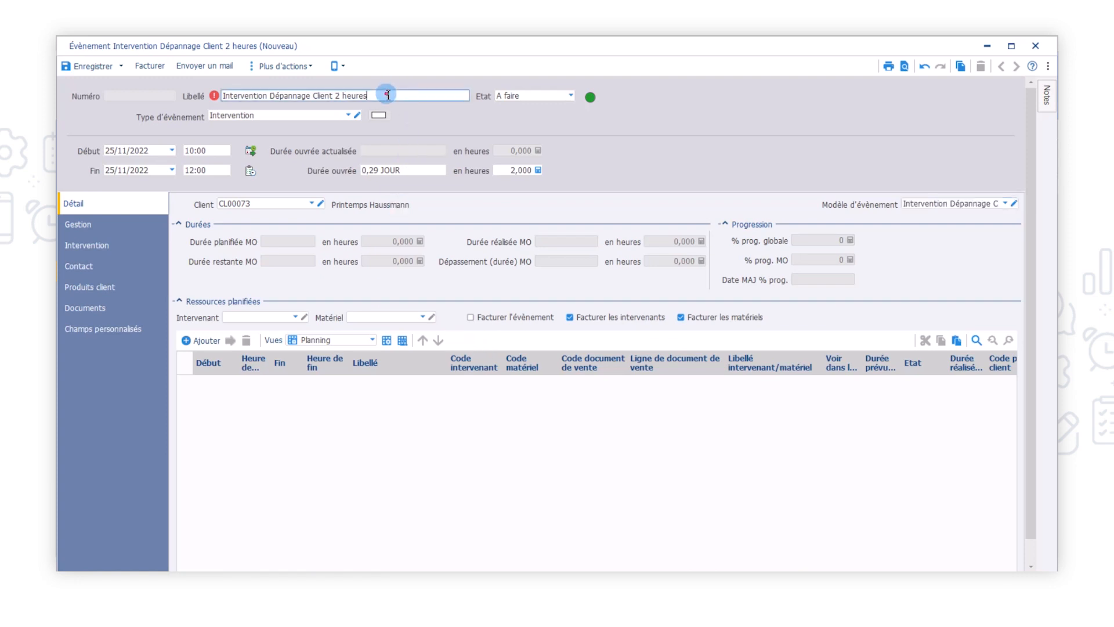
pyautogui.moveTo(388, 94); pyautogui.dragTo(218, 96)
pyautogui.write('Asce')
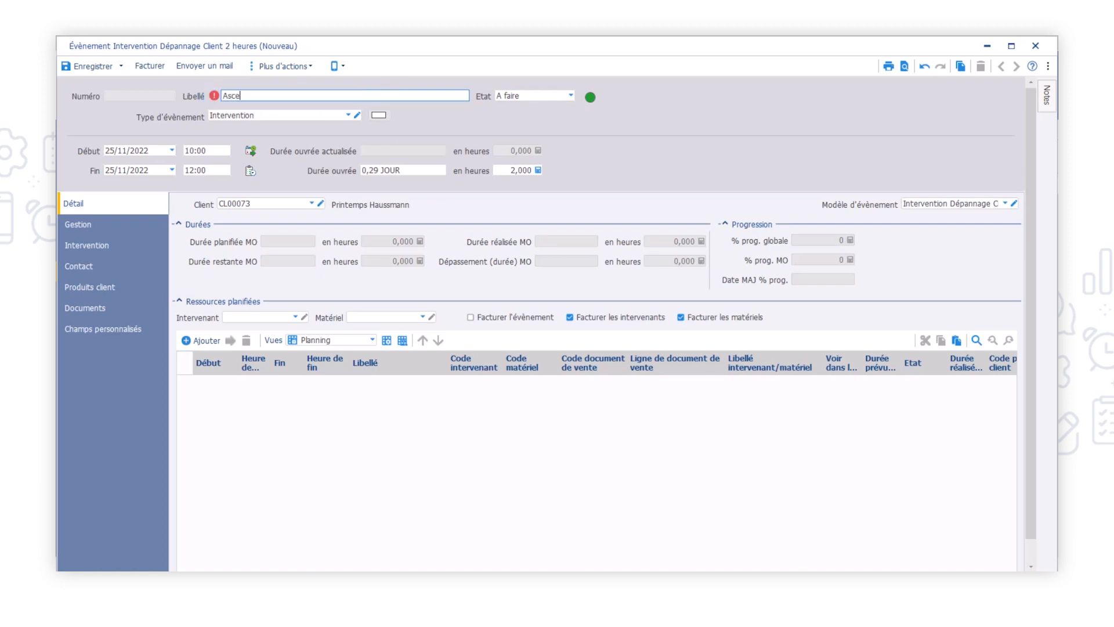
pyautogui.write('nseur HS voyant allumé')
# Add the customer product CH000016, Ascenseur Shindler 1000, to the event
pyautogui.click(108, 285)
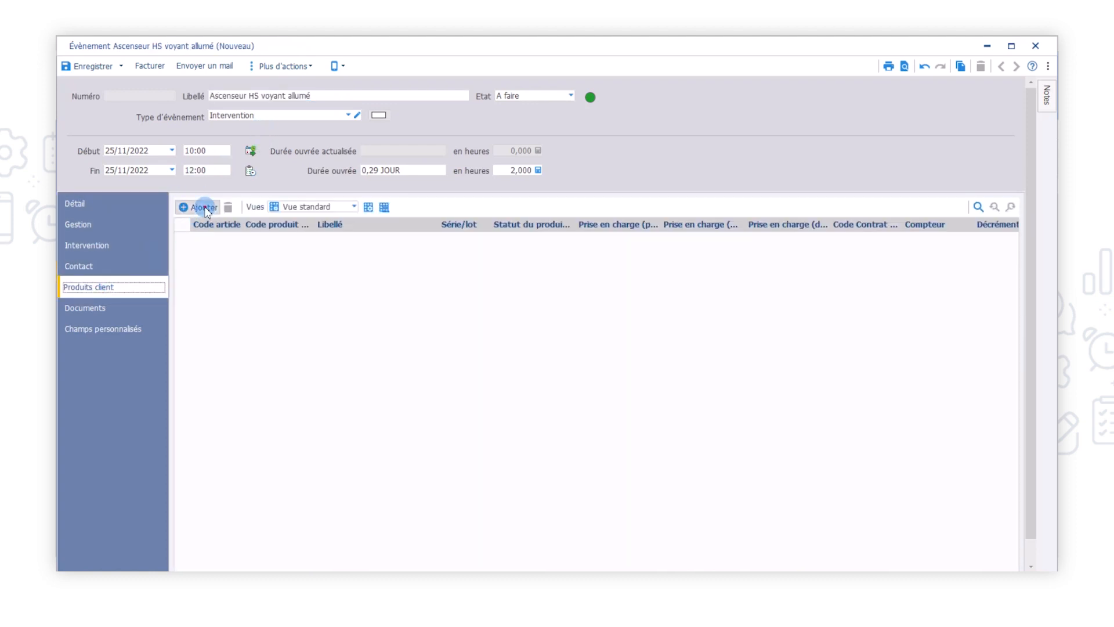
pyautogui.click(203, 207)
pyautogui.click(301, 239)
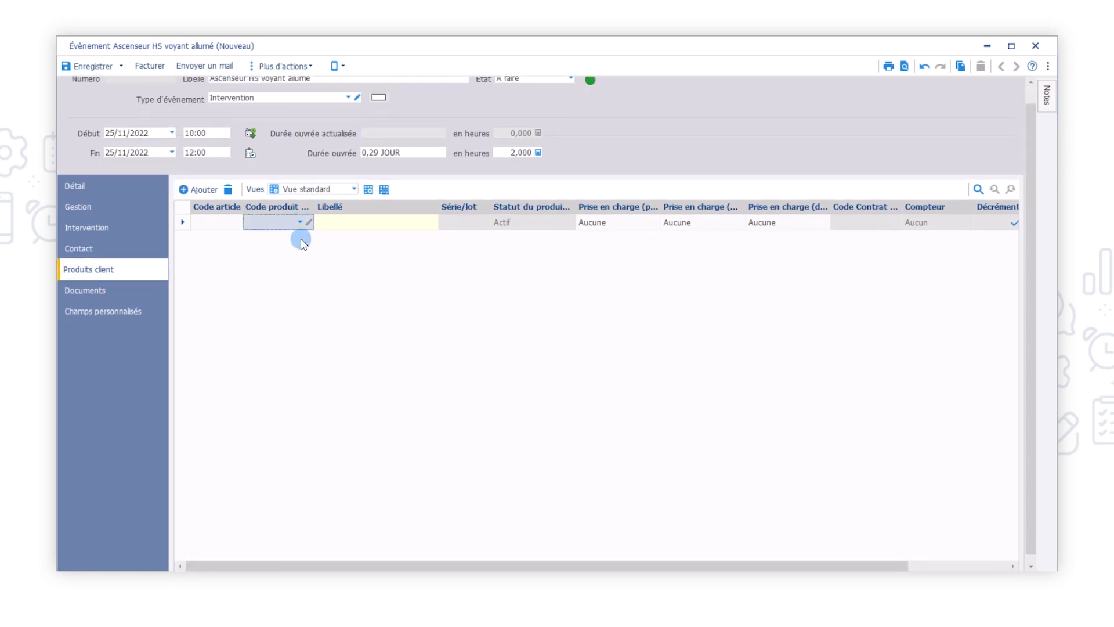
pyautogui.click(295, 252)
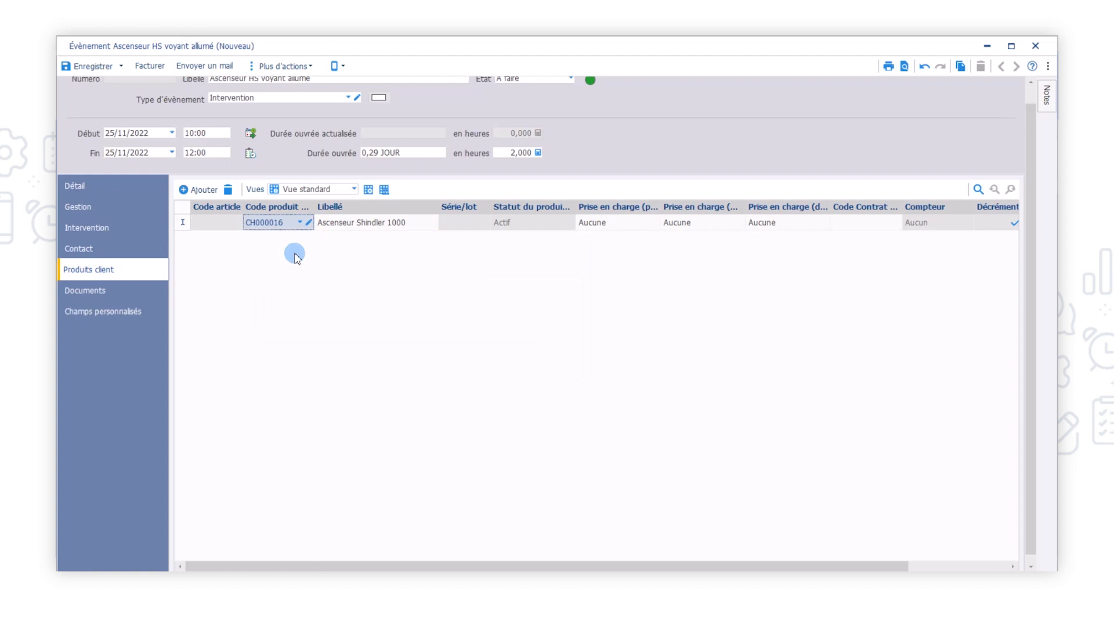
# Set the event's custom field Horamètre to 5427
pyautogui.click(103, 312)
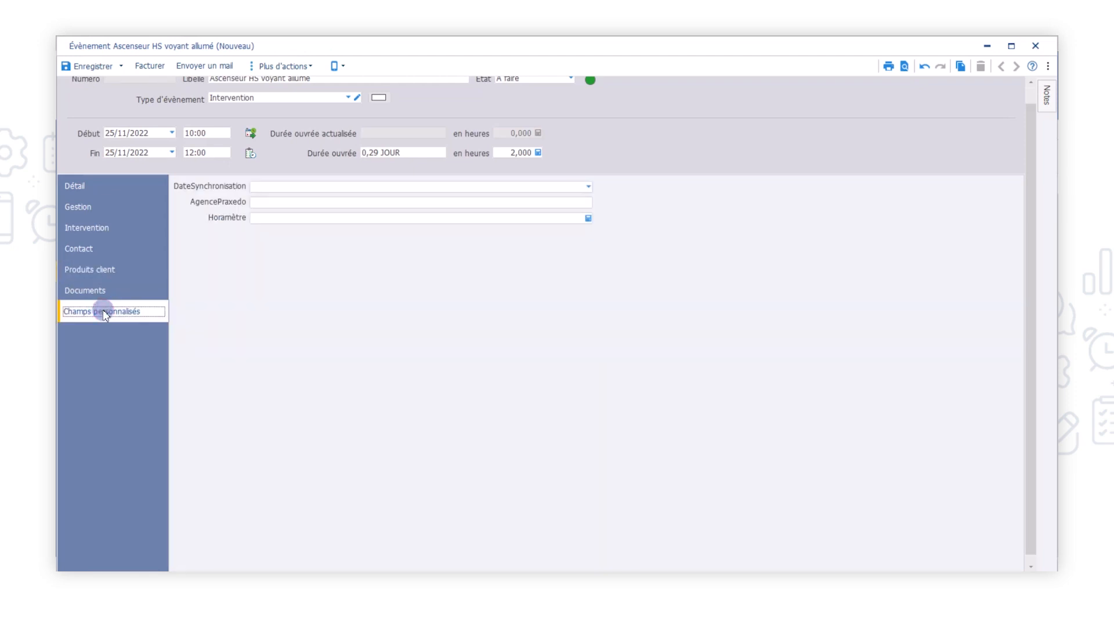
pyautogui.click(442, 218)
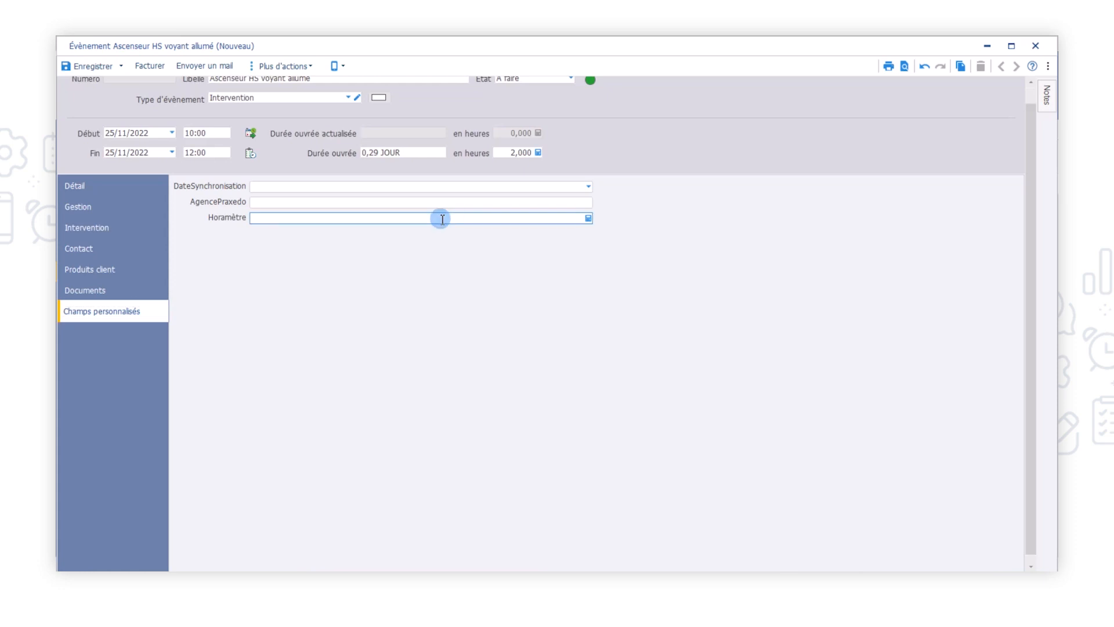
pyautogui.write('5427')
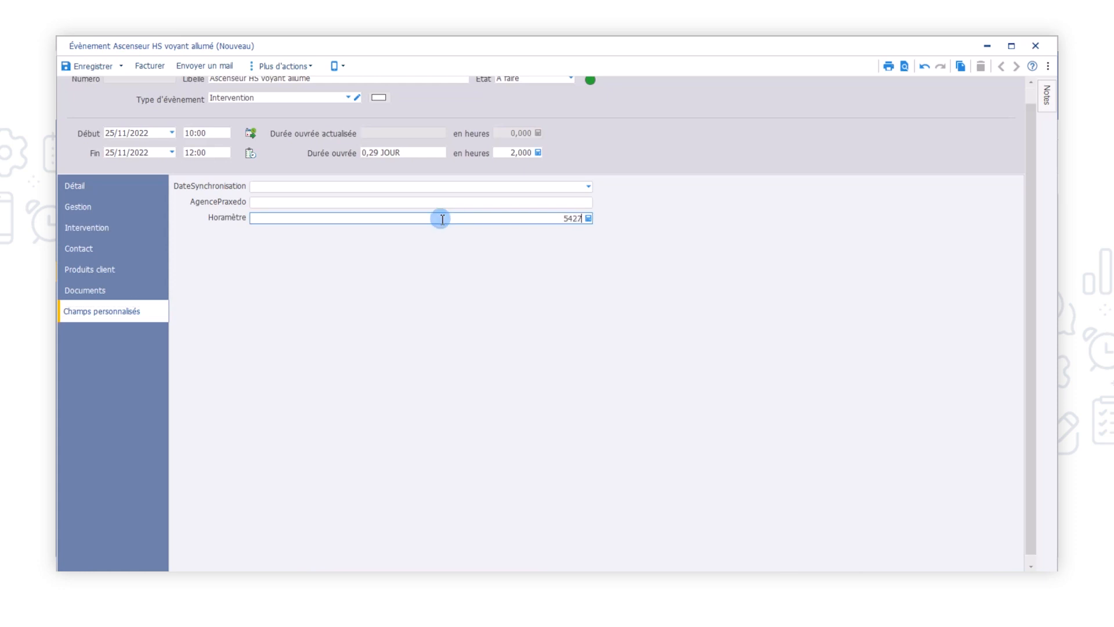
pyautogui.click(458, 178)
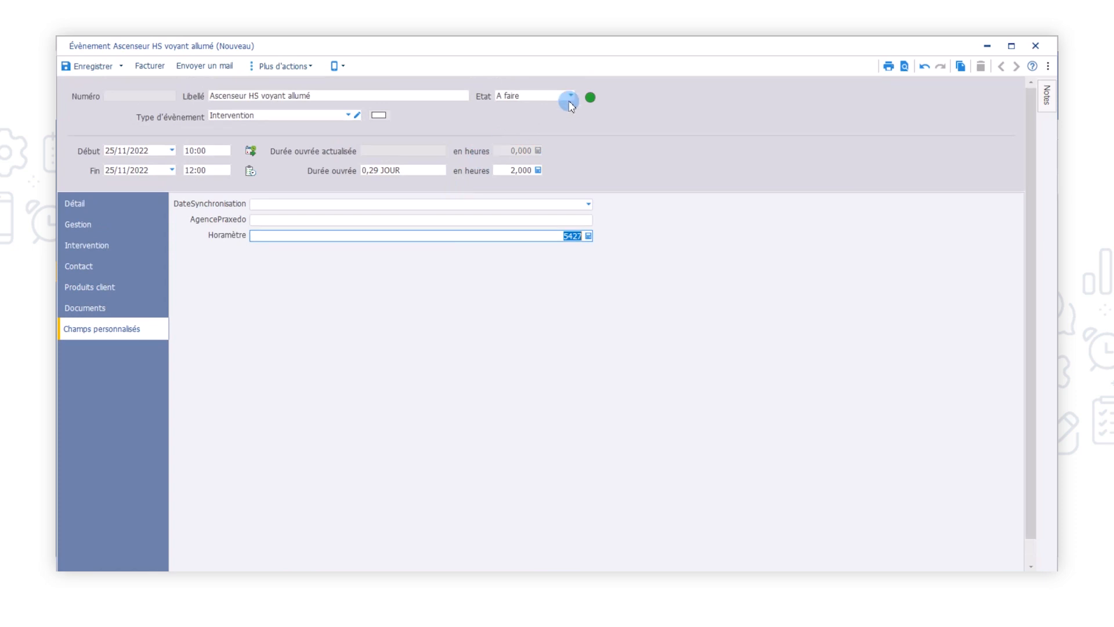
# Set the event's state to A planifier and save the event
pyautogui.click(571, 96)
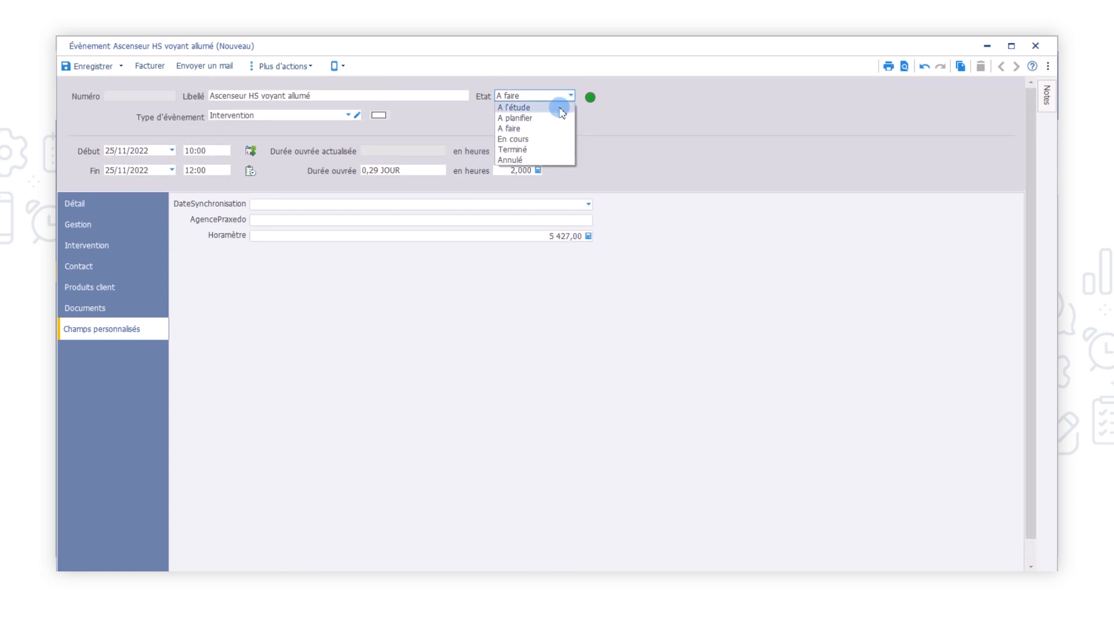
pyautogui.click(560, 118)
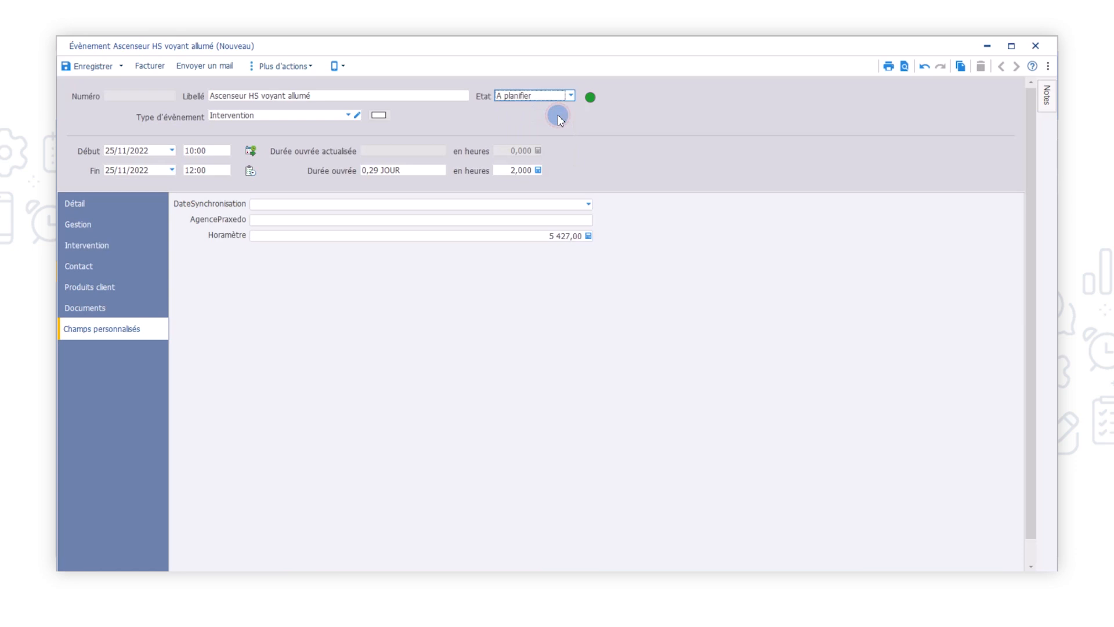
pyautogui.click(81, 67)
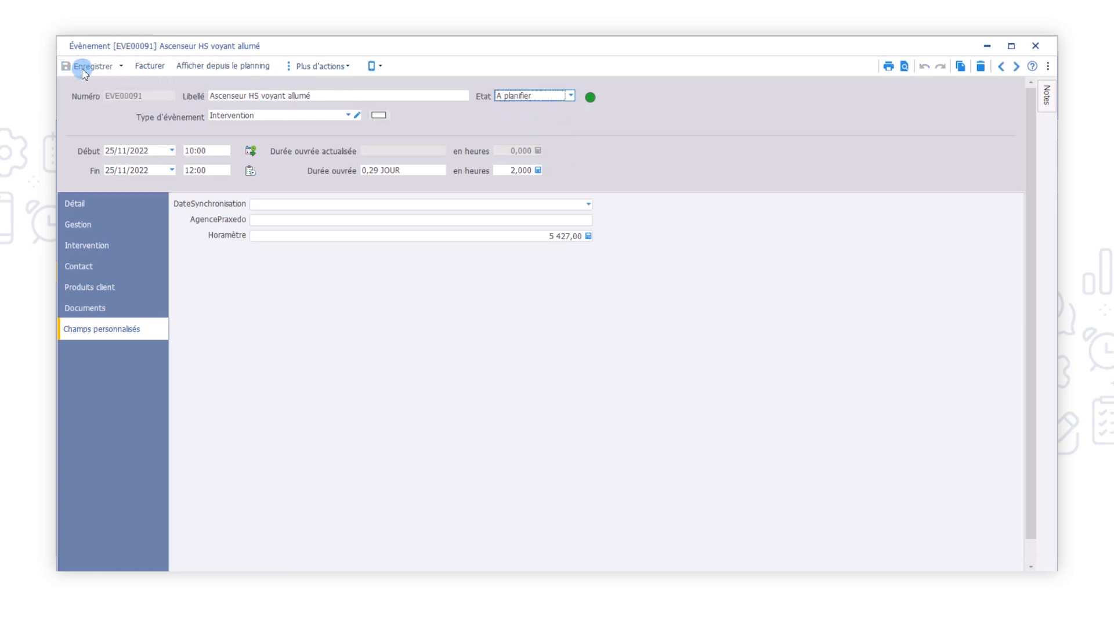
pyautogui.click(78, 204)
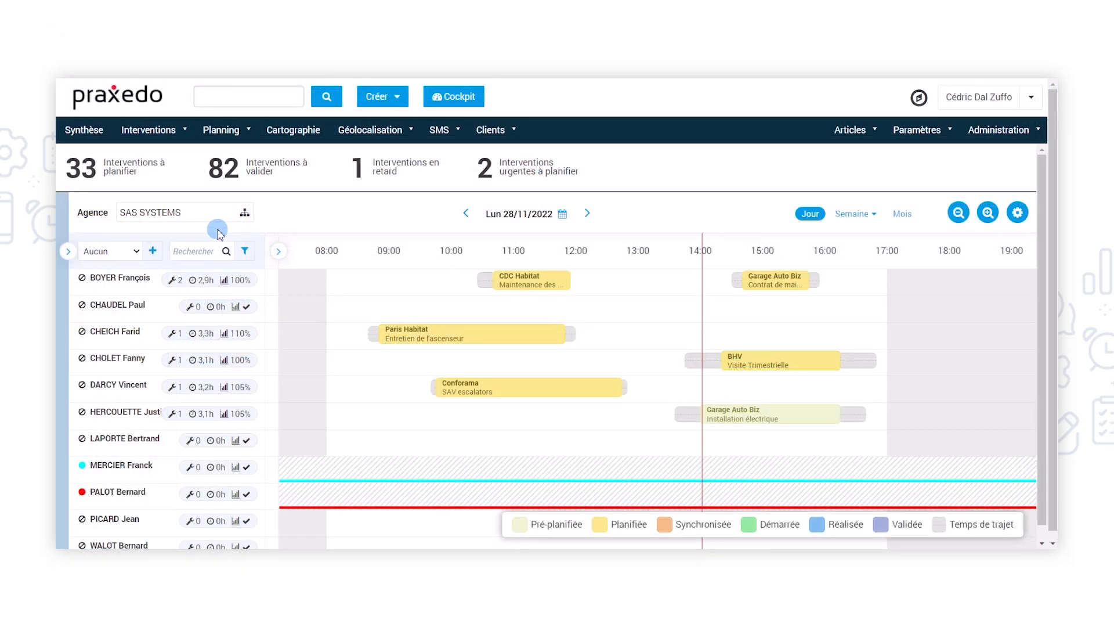
# Open the new elevator breakdown intervention from the interventions to be scheduled and review its details
pyautogui.click(90, 169)
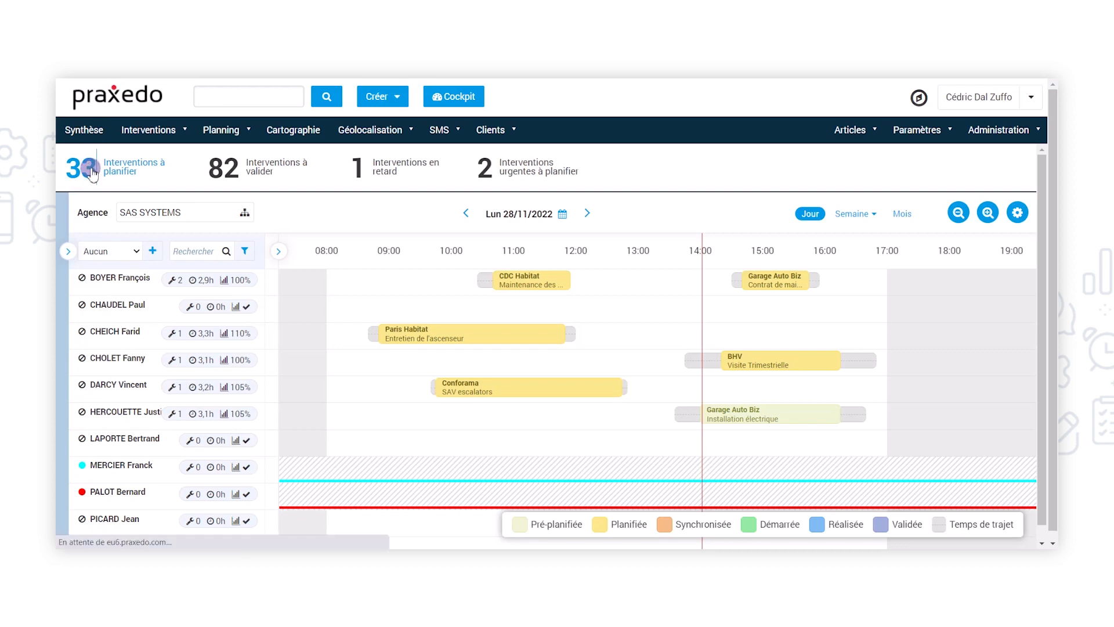
pyautogui.click(379, 264)
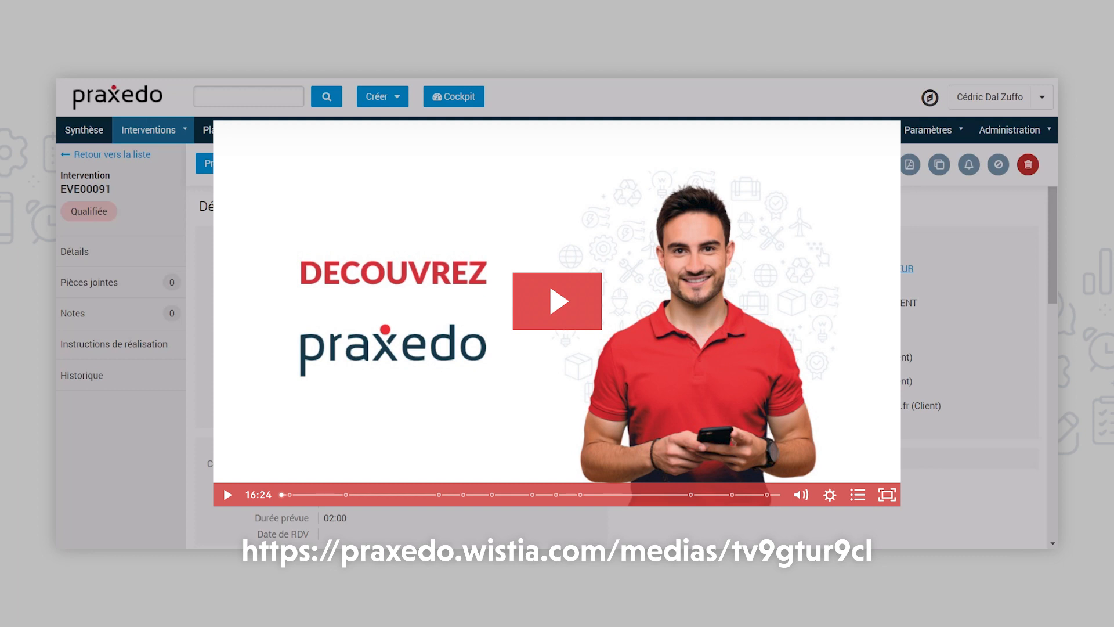
pyautogui.scroll(-2, 621, 367)
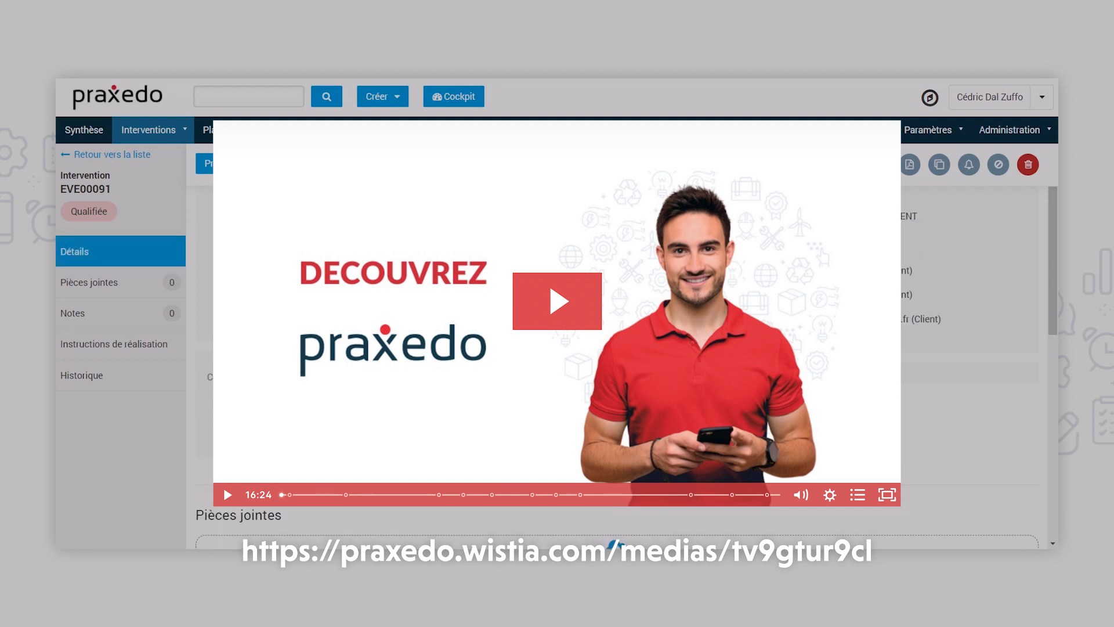
# Return to the schedule overview and assign the elevator breakdown intervention to a technician on 28/11/2022 in the afternoon
pyautogui.click(90, 138)
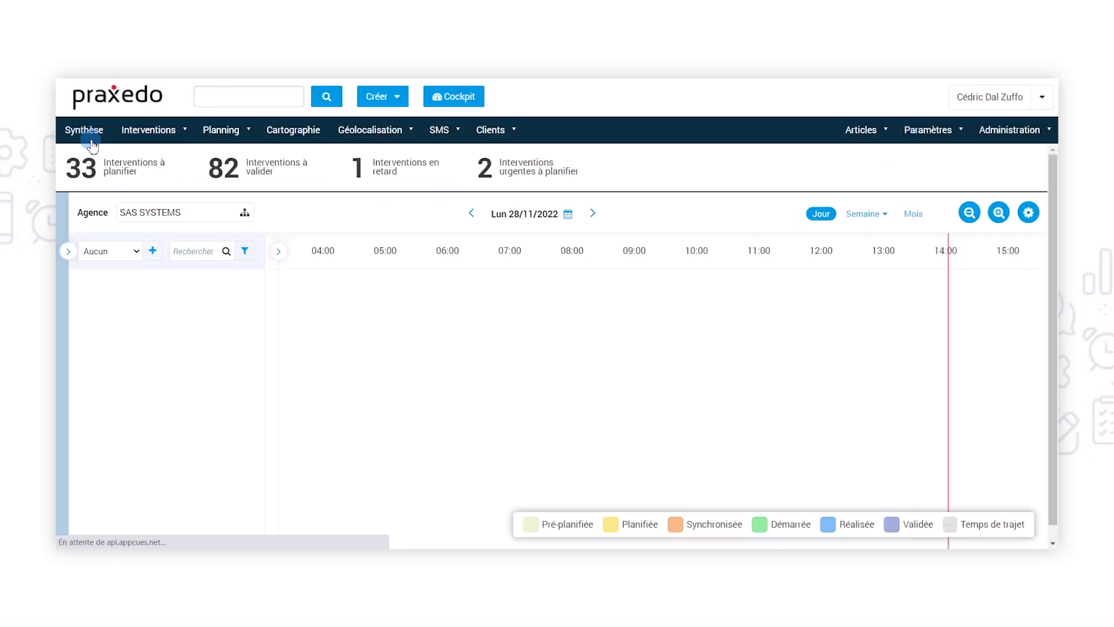
pyautogui.click(68, 251)
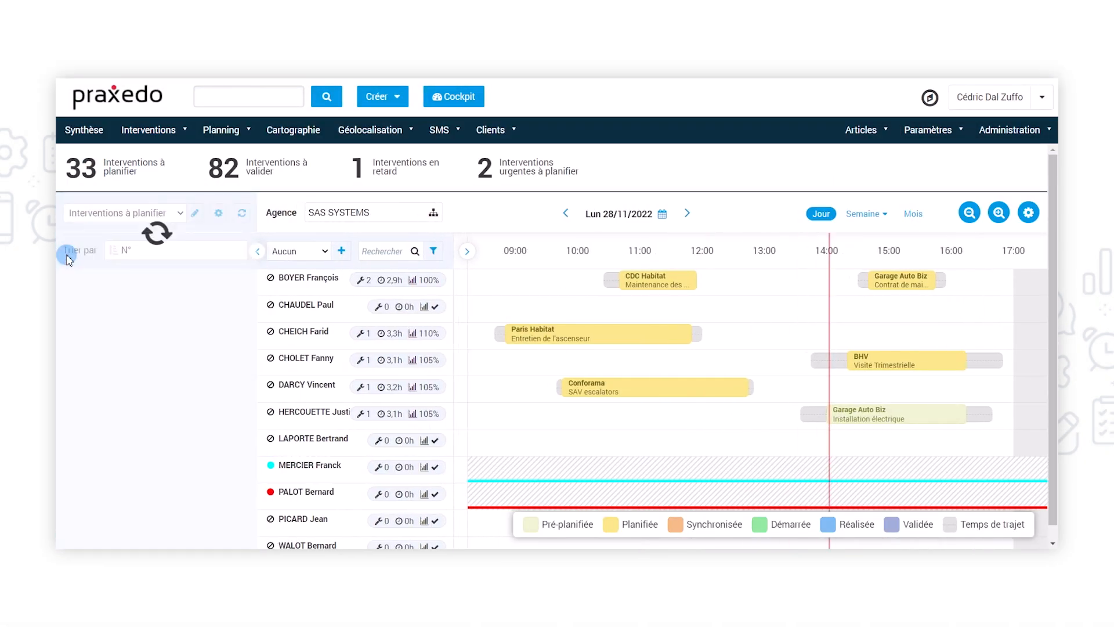
pyautogui.moveTo(120, 340); pyautogui.dragTo(934, 322)
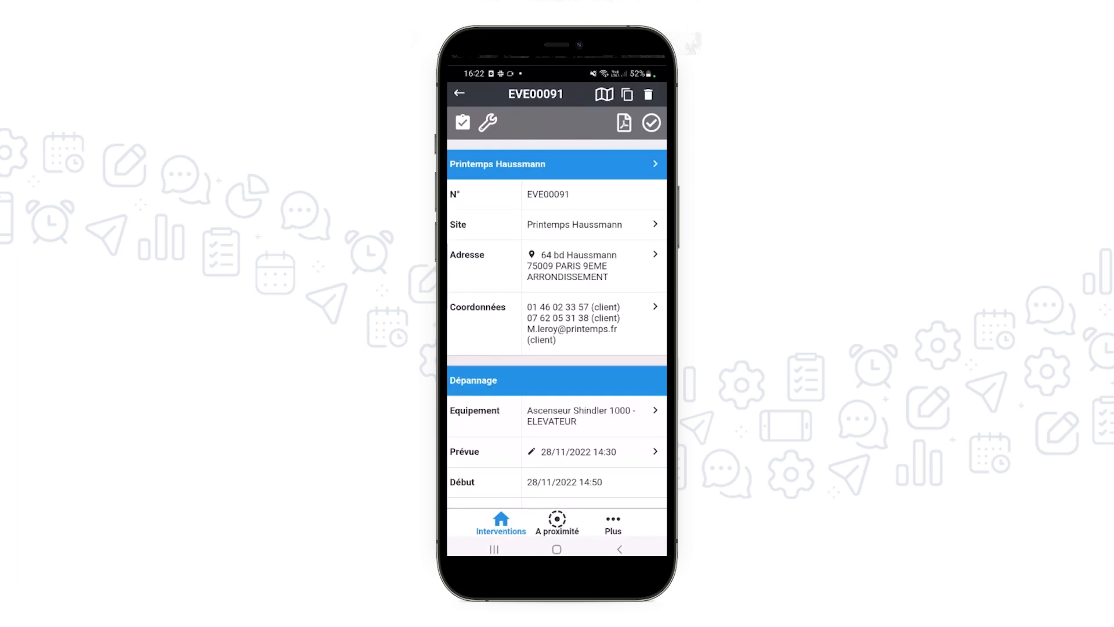
# Review the intervention's details in the mobile app and search its history for Printemps Haussmann with the scope Tout
pyautogui.scroll(-3, 558, 324)
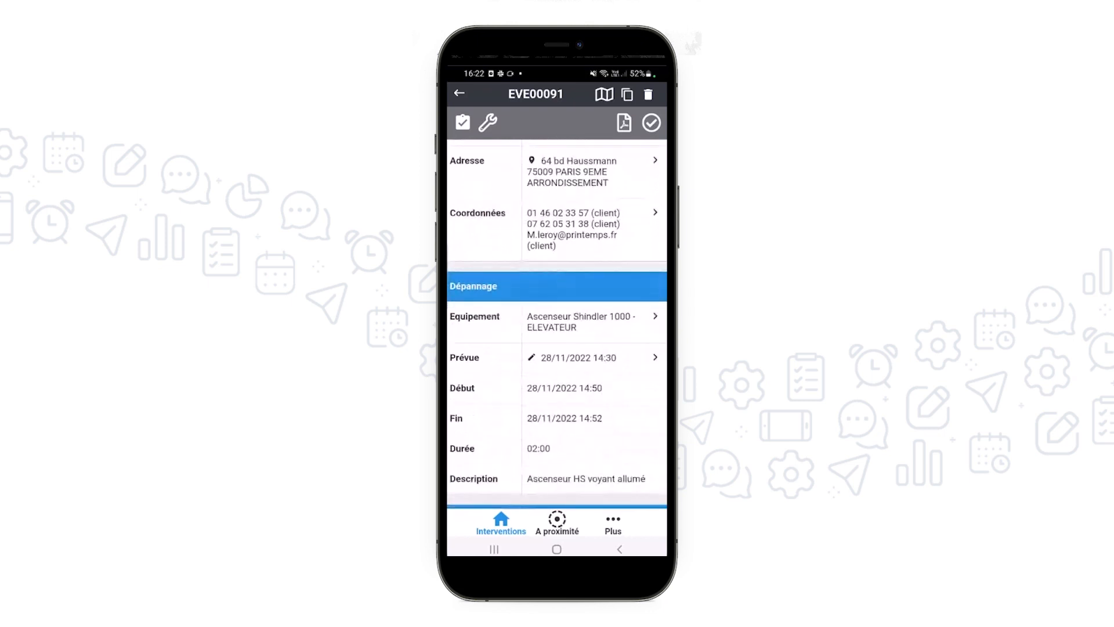
pyautogui.scroll(-4, 557, 324)
pyautogui.scroll(-3, 557, 325)
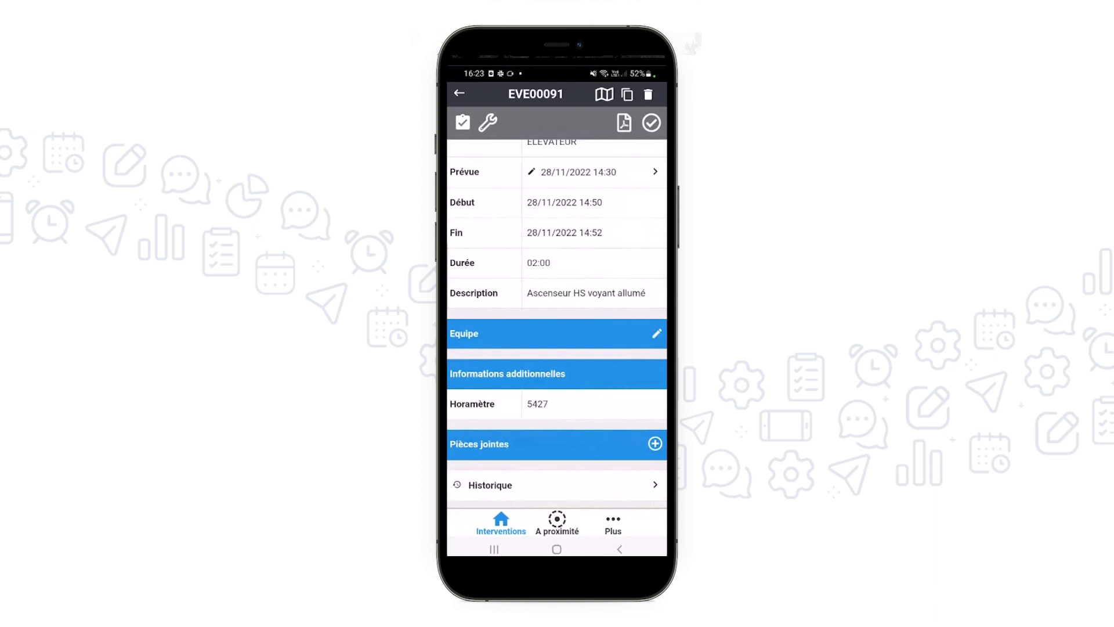
pyautogui.click(556, 485)
pyautogui.click(544, 123)
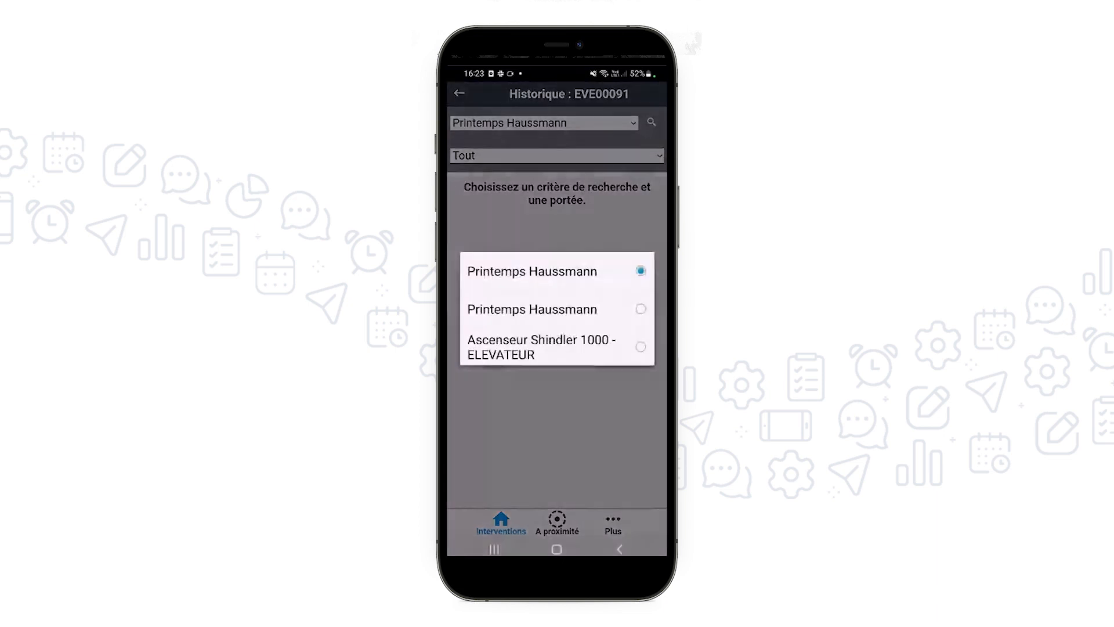
pyautogui.click(557, 271)
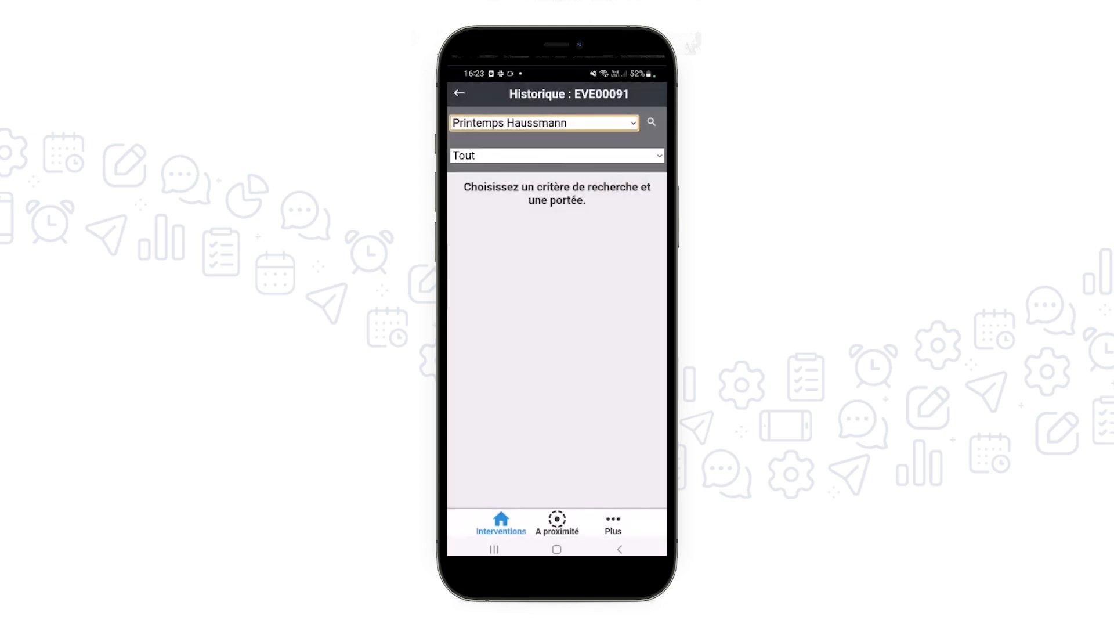
pyautogui.click(651, 122)
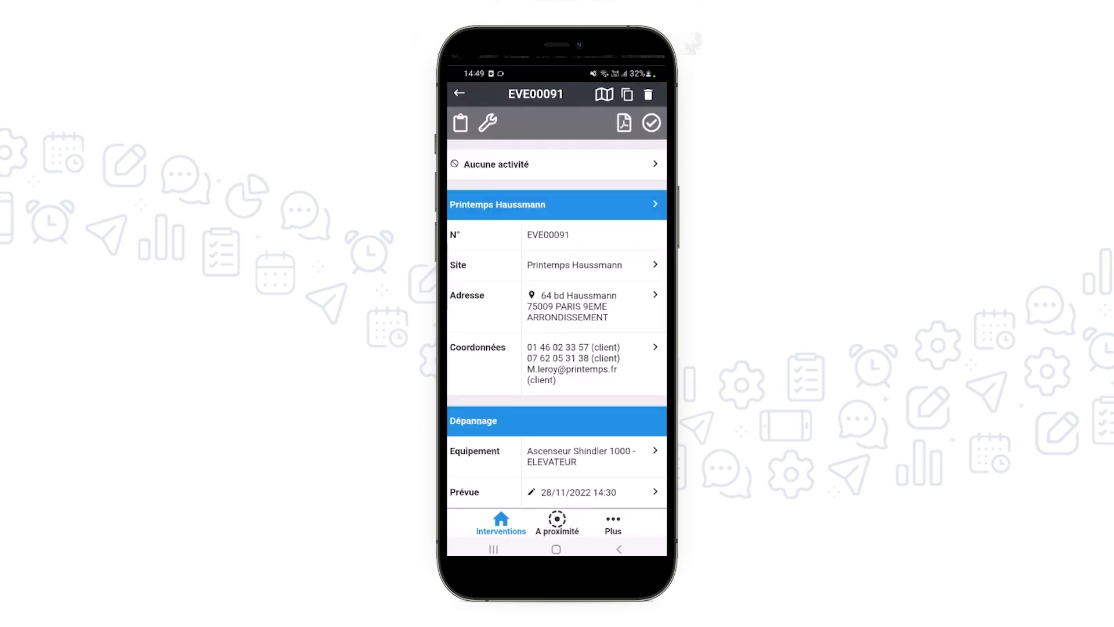
# Declare the activity En trajet for the Printemps Haussmann intervention and return from the route guidance to its sheet
pyautogui.click(557, 165)
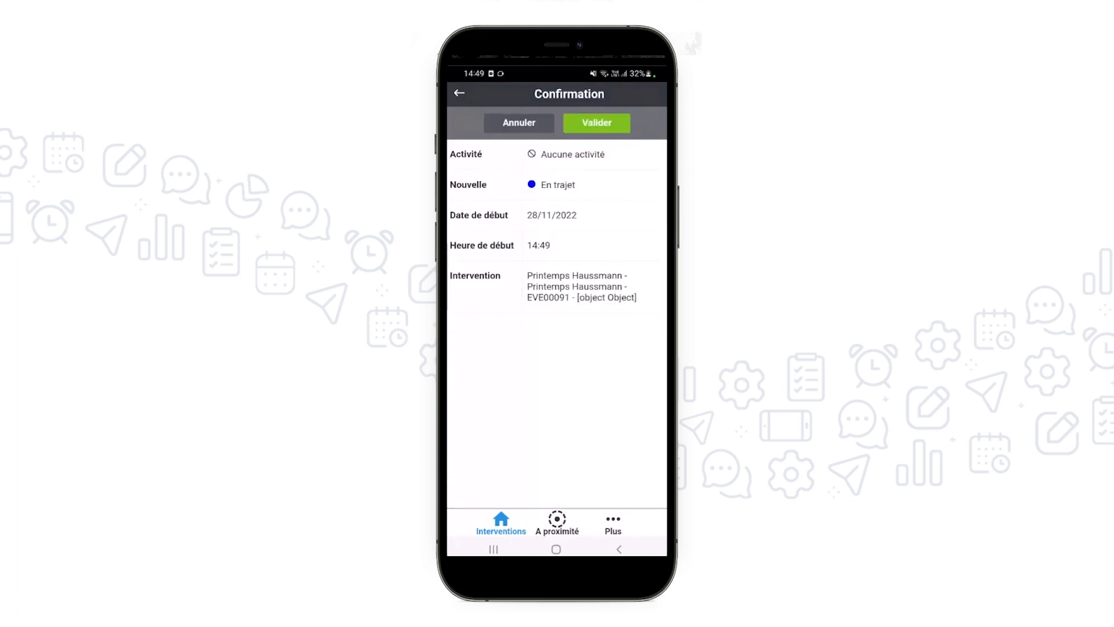
pyautogui.click(596, 123)
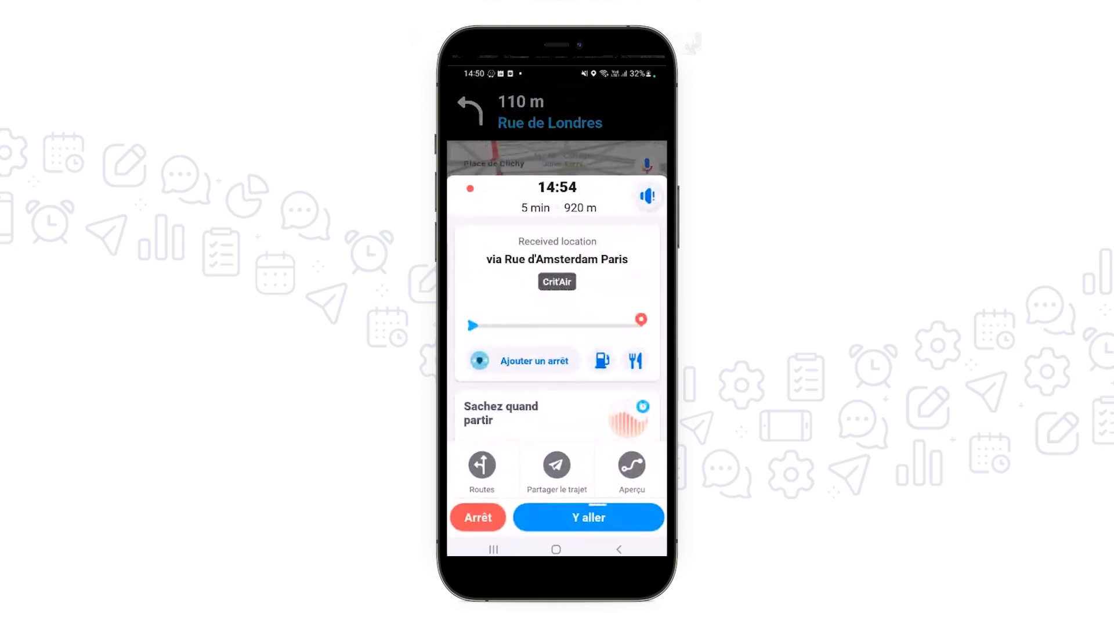
pyautogui.click(493, 549)
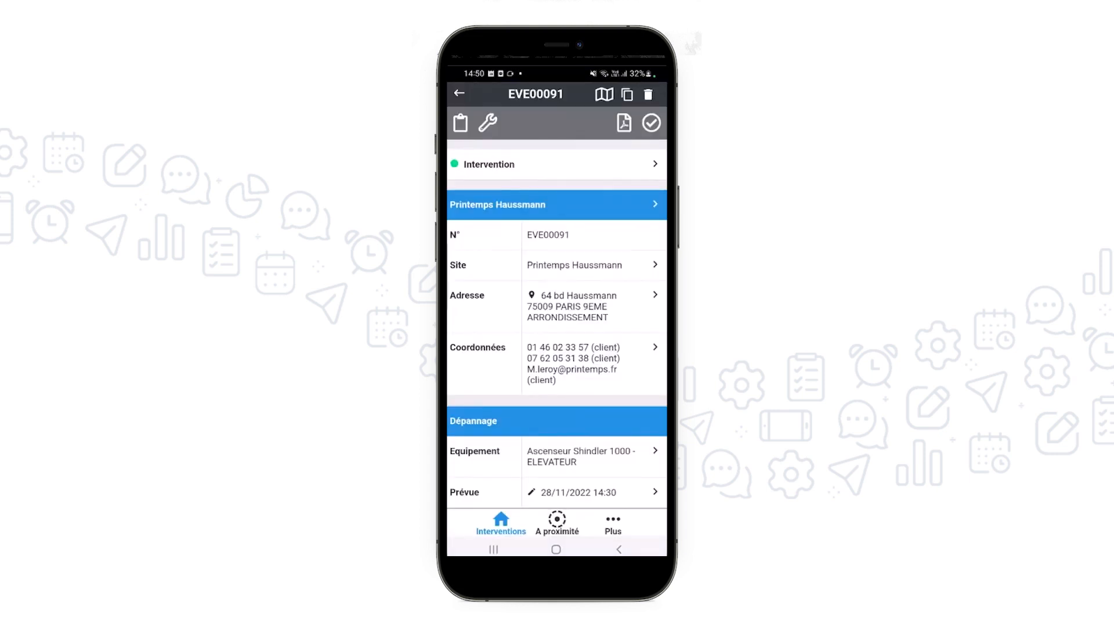
# Start the Intervention activity on the Printemps Haussmann breakdown and confirm it to reach the report form
pyautogui.click(593, 364)
pyautogui.click(497, 194)
pyautogui.click(488, 123)
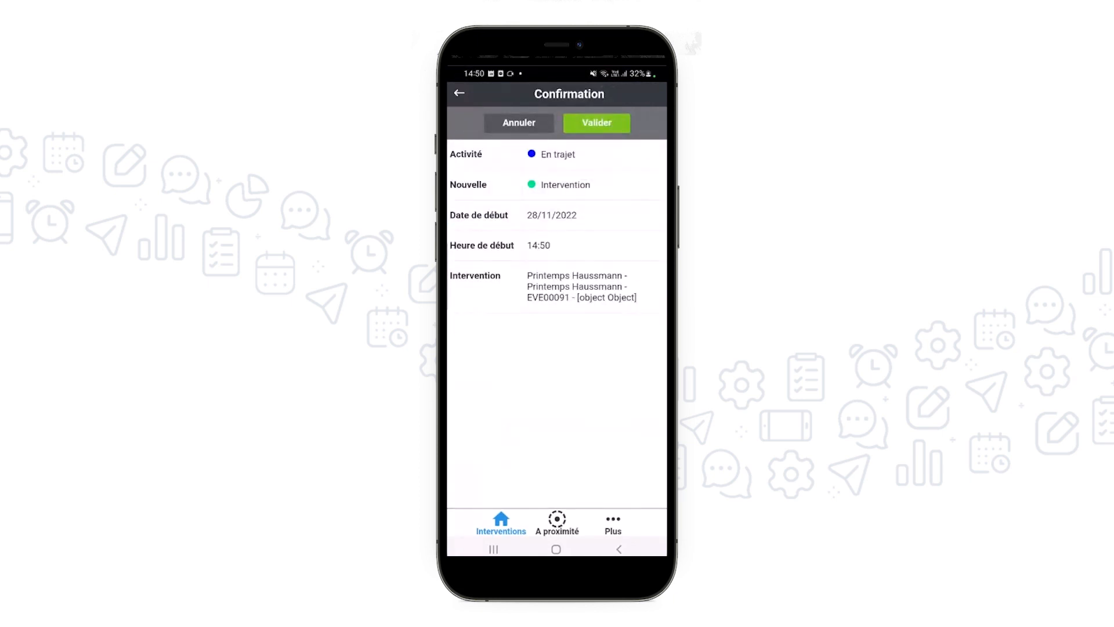
pyautogui.click(597, 123)
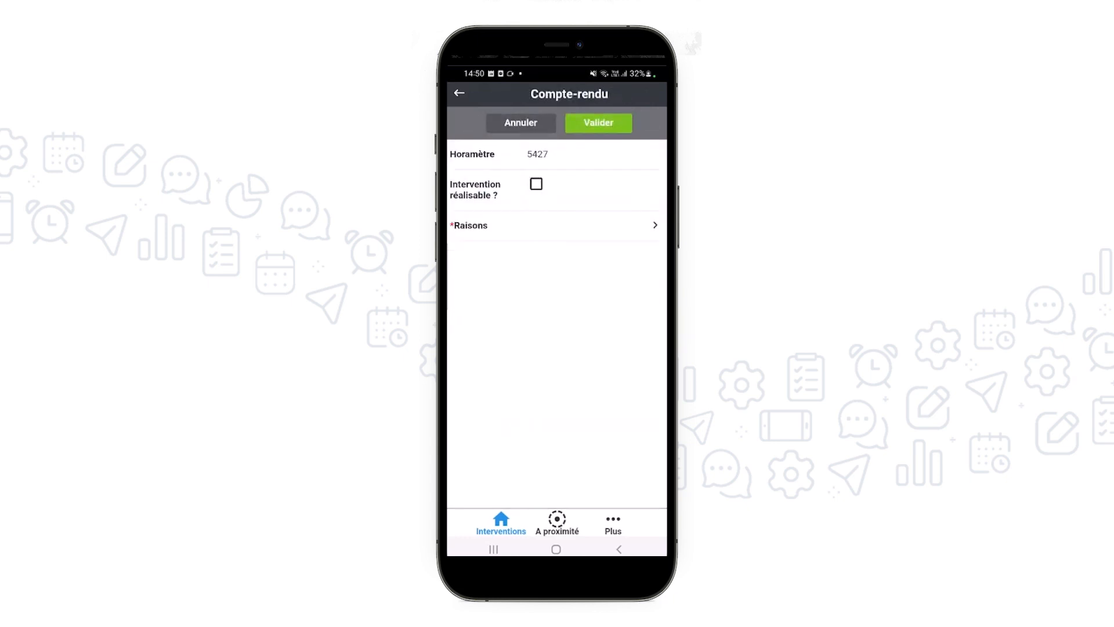
# Mark the intervention as feasible and enter the Constat "Contacteur HS Remplacement nécessaire" in the report
pyautogui.click(536, 184)
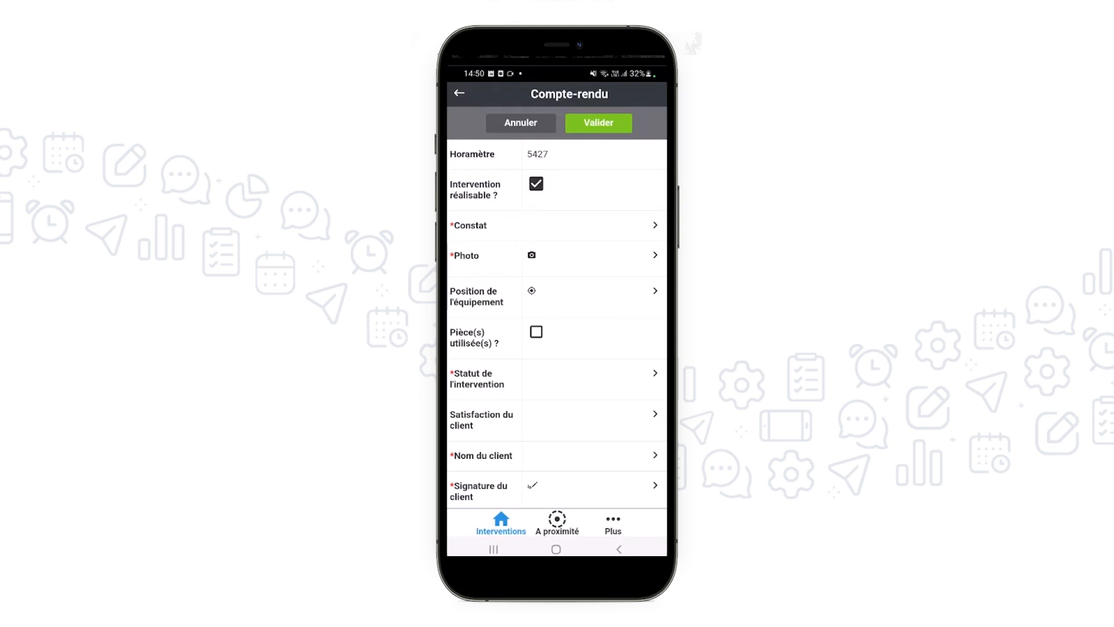
pyautogui.click(594, 225)
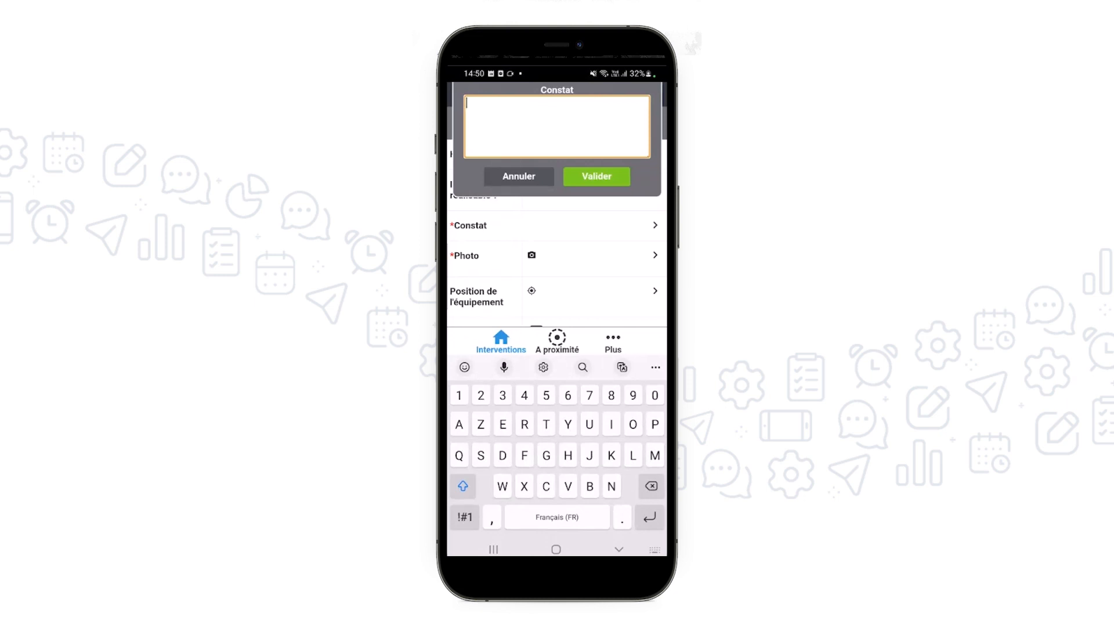
pyautogui.write('Conta')
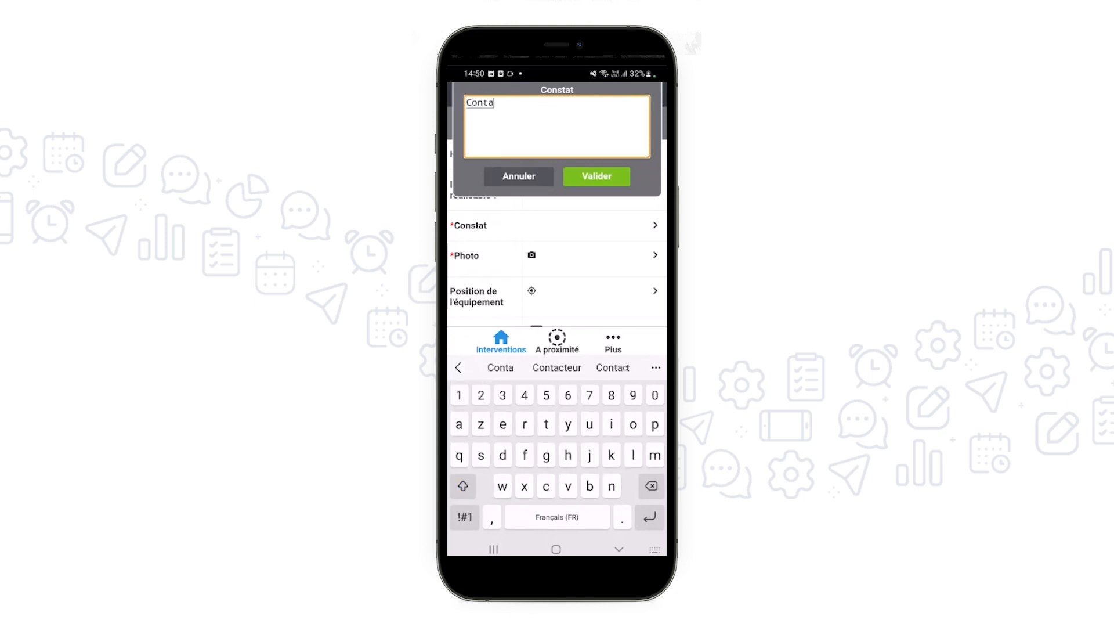
pyautogui.click(557, 368)
pyautogui.click(500, 367)
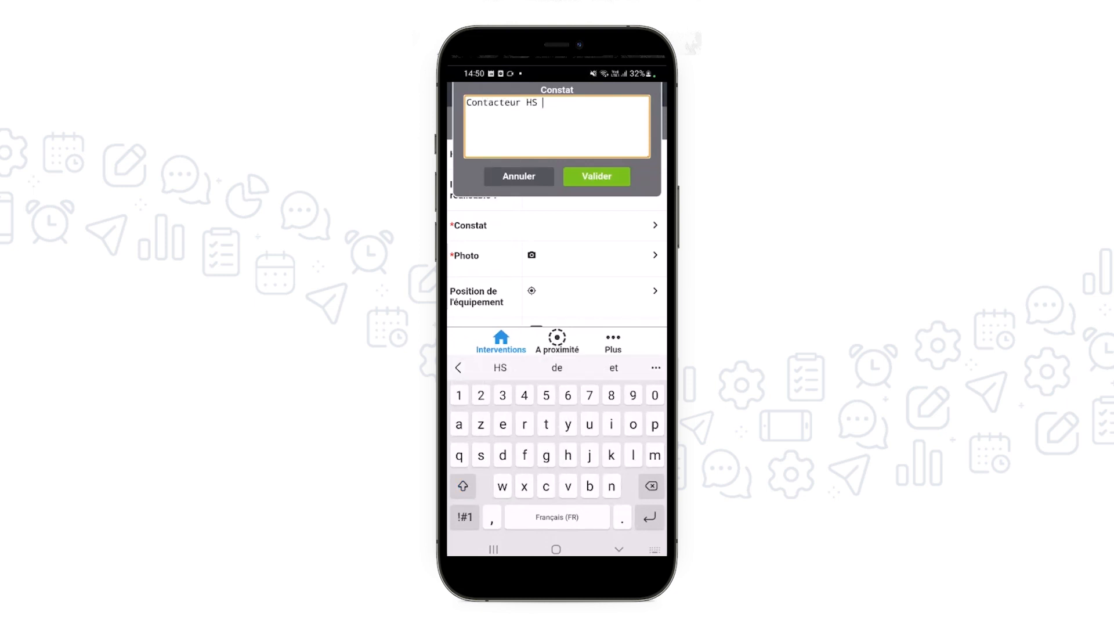
pyautogui.click(501, 367)
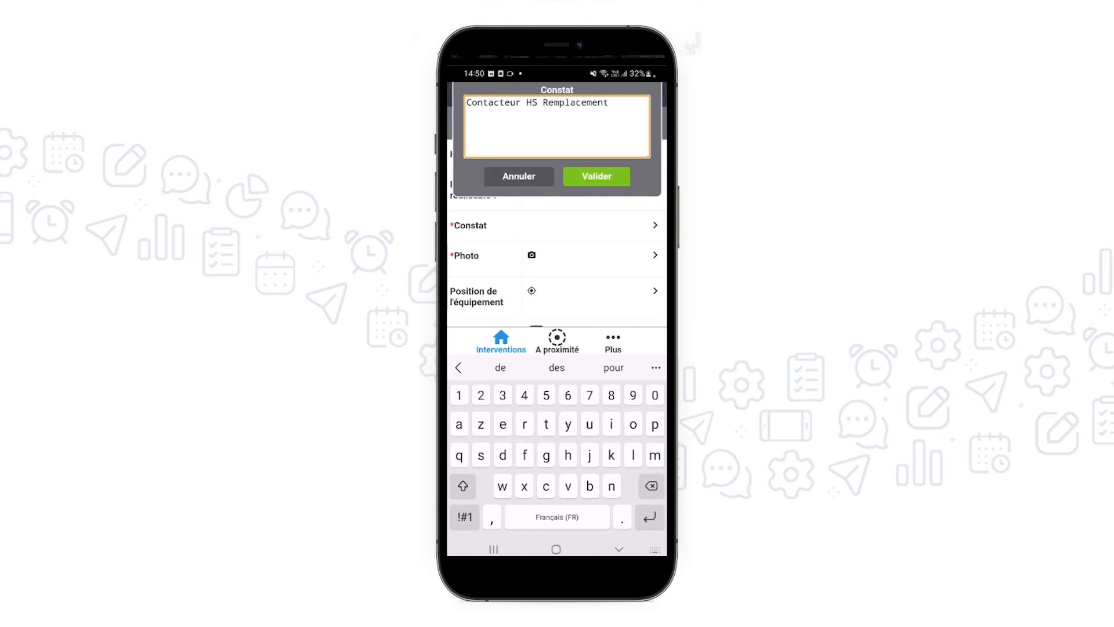
pyautogui.write('nece')
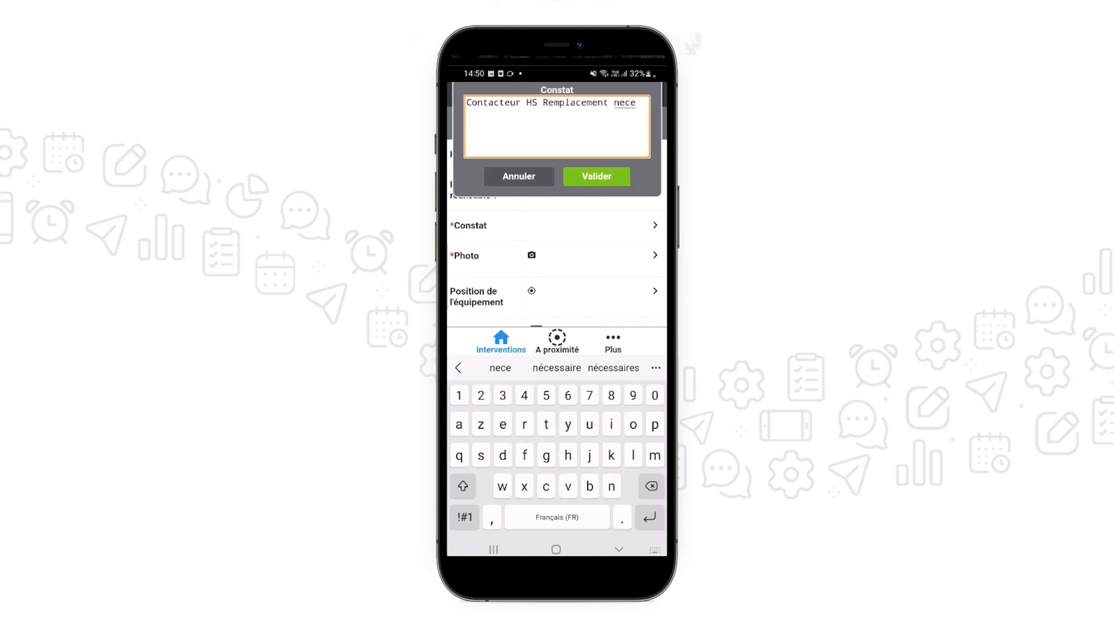
pyautogui.click(557, 368)
pyautogui.click(596, 176)
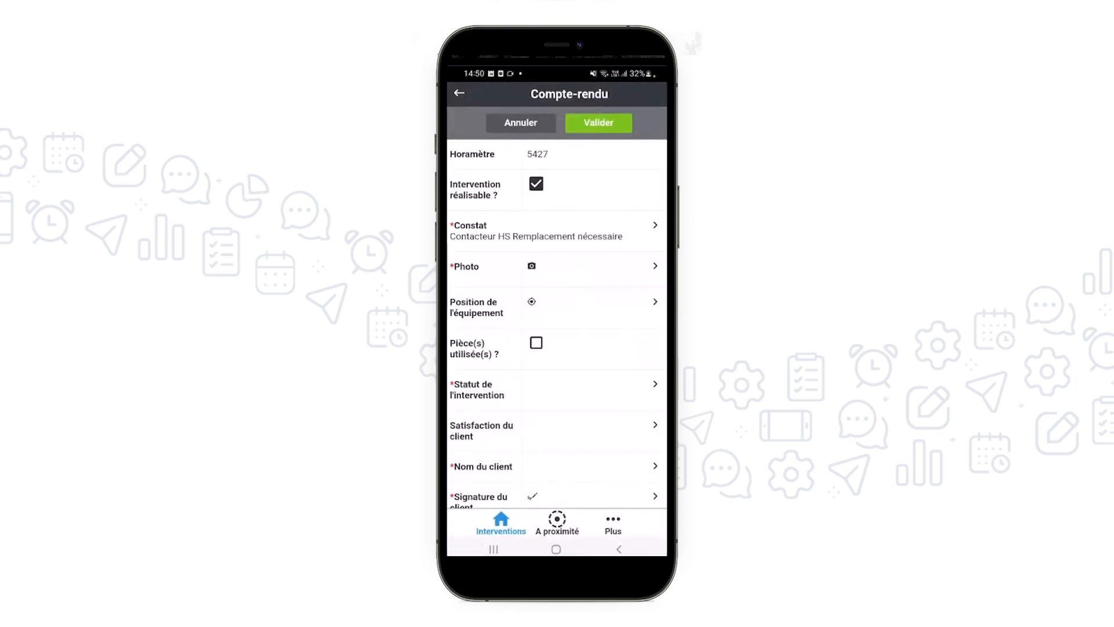
# Attach the elevator door picture from the phone's Camera image folder to the report's Photo field
pyautogui.click(532, 266)
pyautogui.click(598, 463)
pyautogui.click(461, 96)
pyautogui.click(496, 164)
pyautogui.click(491, 235)
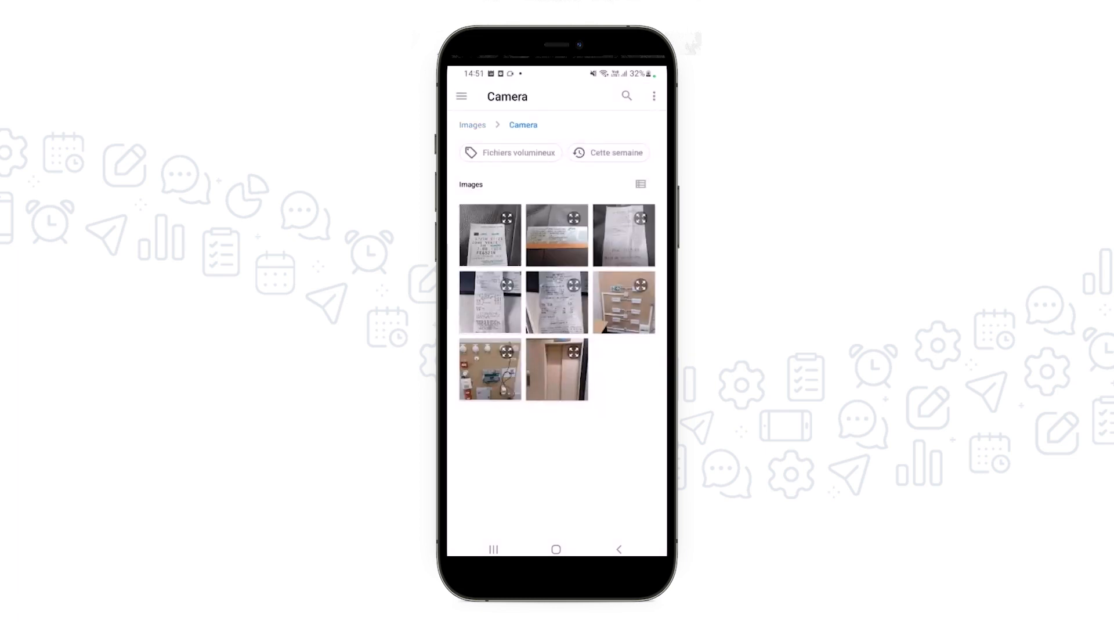
pyautogui.click(557, 370)
# Annotate the elevator photo with a red rectangle and a freehand red arrow, and save the annotated picture
pyautogui.click(642, 94)
pyautogui.click(484, 320)
pyautogui.click(484, 297)
pyautogui.moveTo(581, 257); pyautogui.dragTo(611, 305)
pyautogui.click(484, 281)
pyautogui.moveTo(530, 191); pyautogui.dragTo(550, 246)
pyautogui.moveTo(533, 248); pyautogui.dragTo(544, 242)
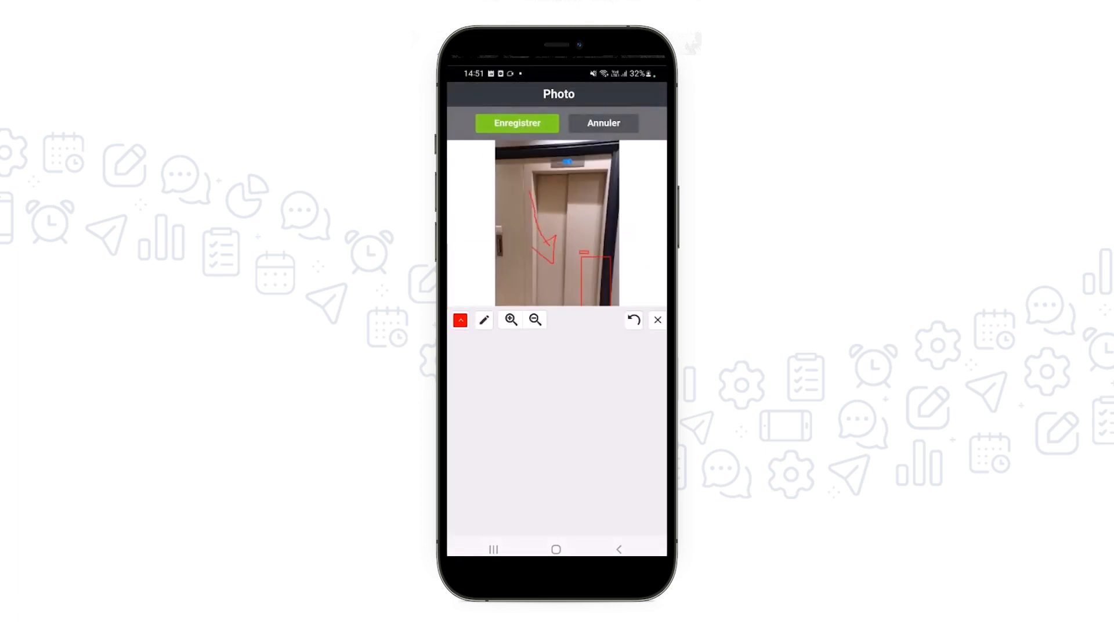
pyautogui.click(517, 123)
# Record the equipment's position on the map and mark the report as having used parts
pyautogui.click(531, 302)
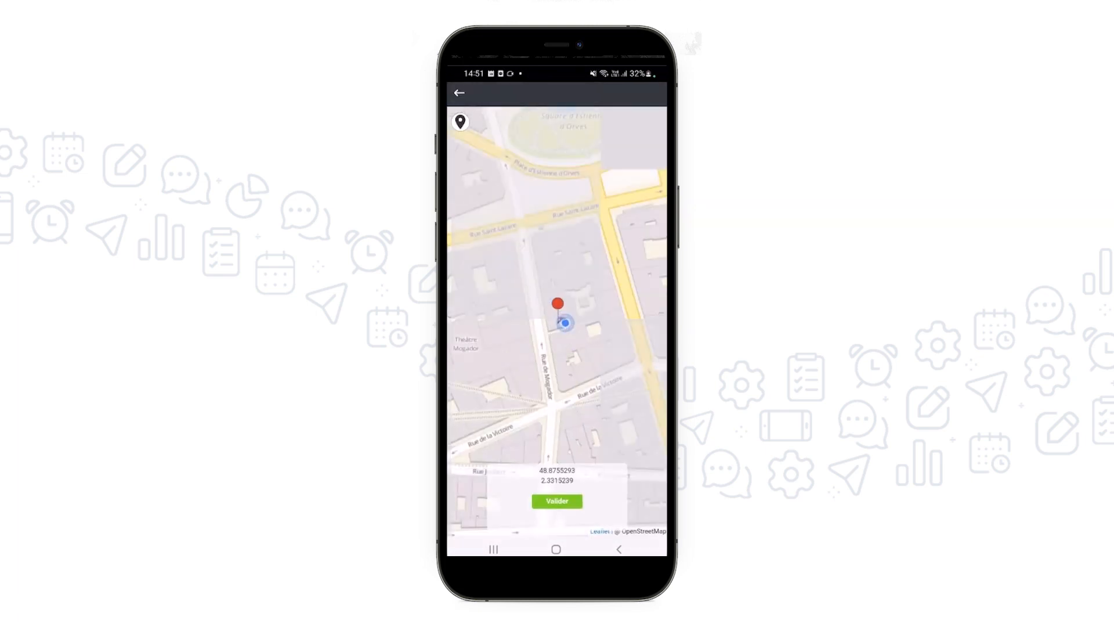
pyautogui.click(557, 500)
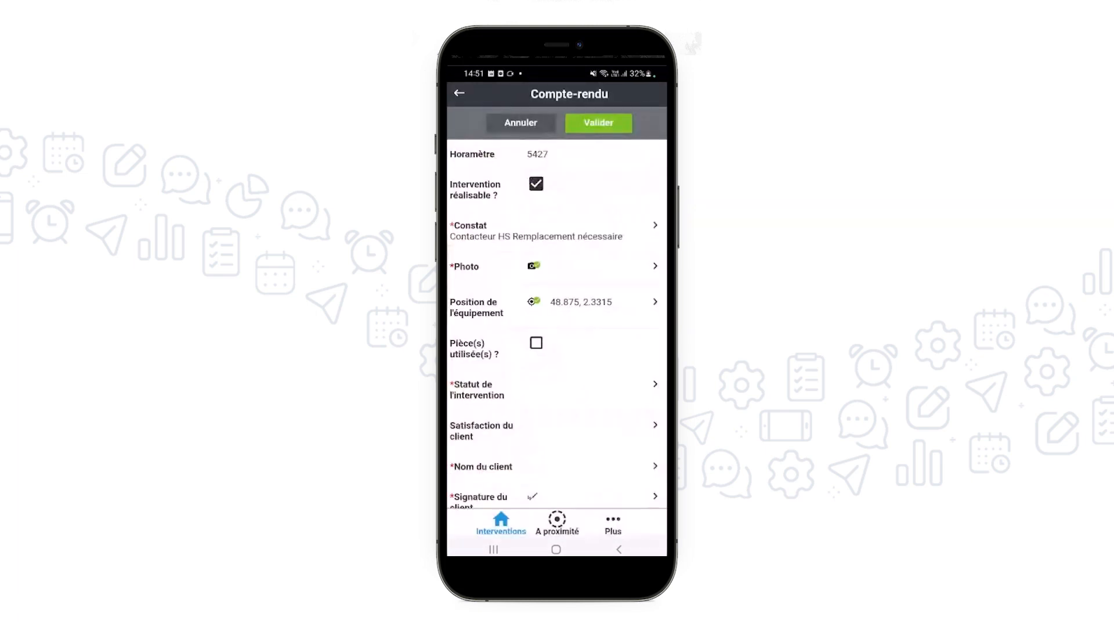
pyautogui.click(536, 343)
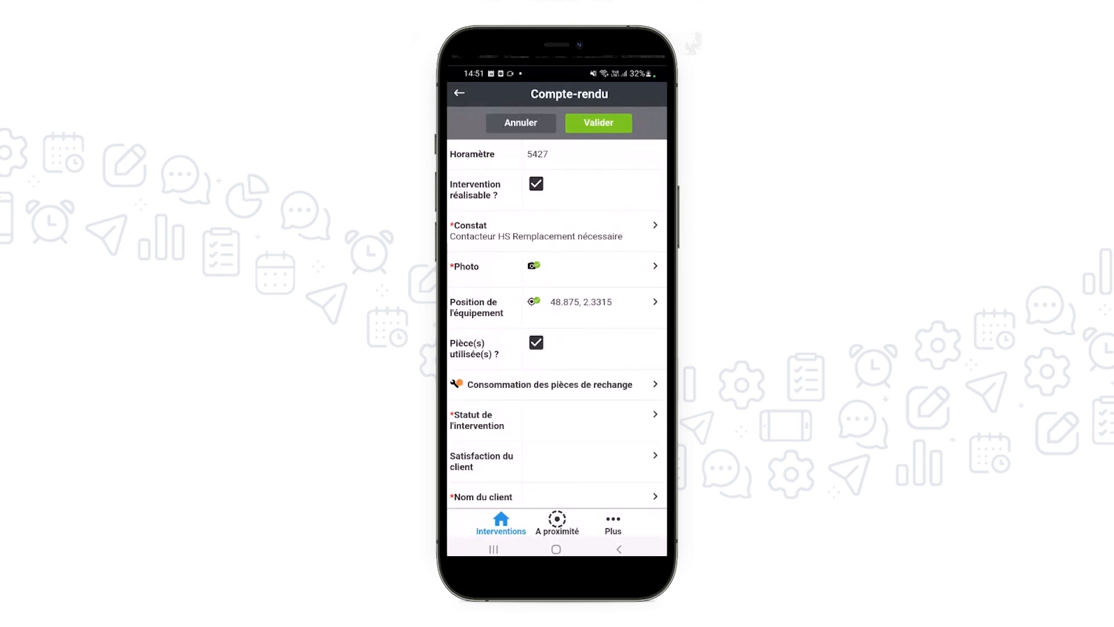
# Add one Contacteur G400, found by searching for G40, to the spare parts consumption and validate it
pyautogui.click(550, 384)
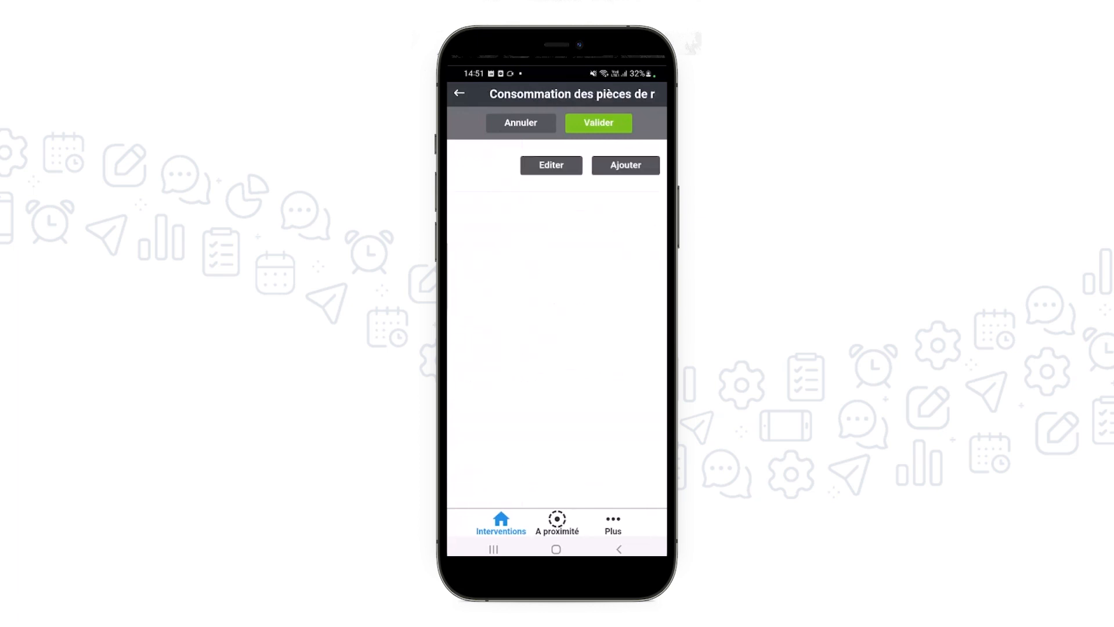
pyautogui.click(626, 165)
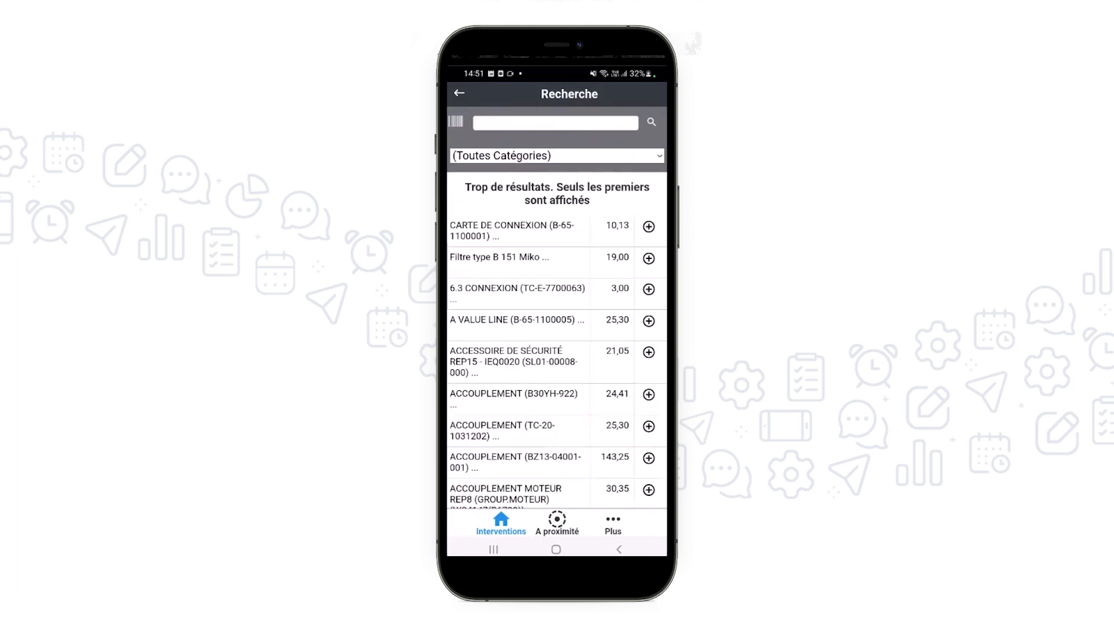
pyautogui.click(555, 123)
pyautogui.write('G')
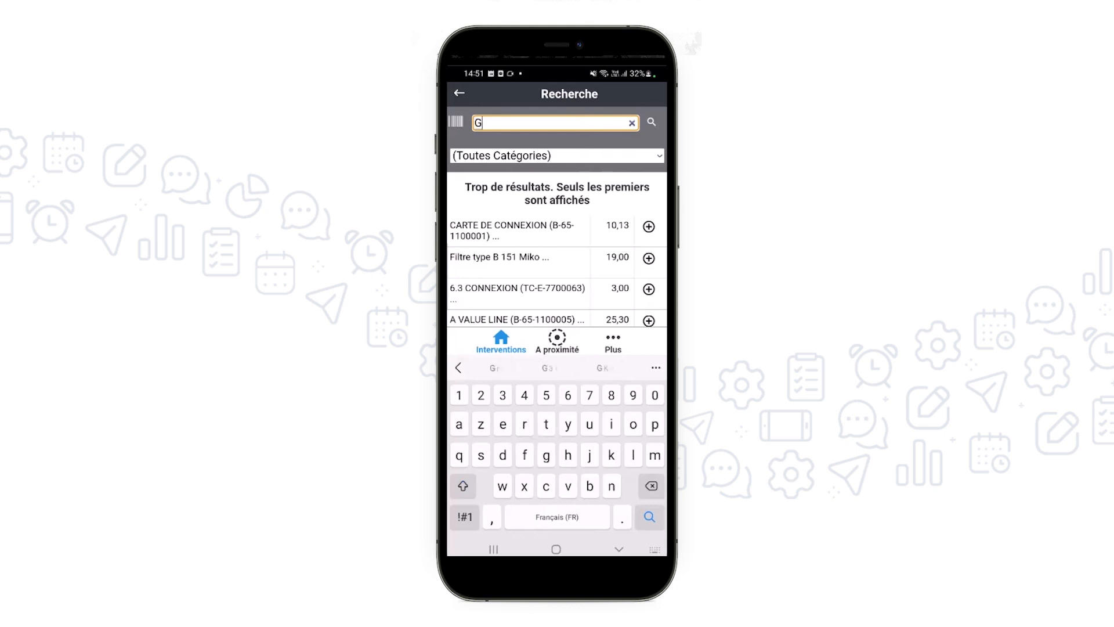
pyautogui.write('40')
pyautogui.press('Return')
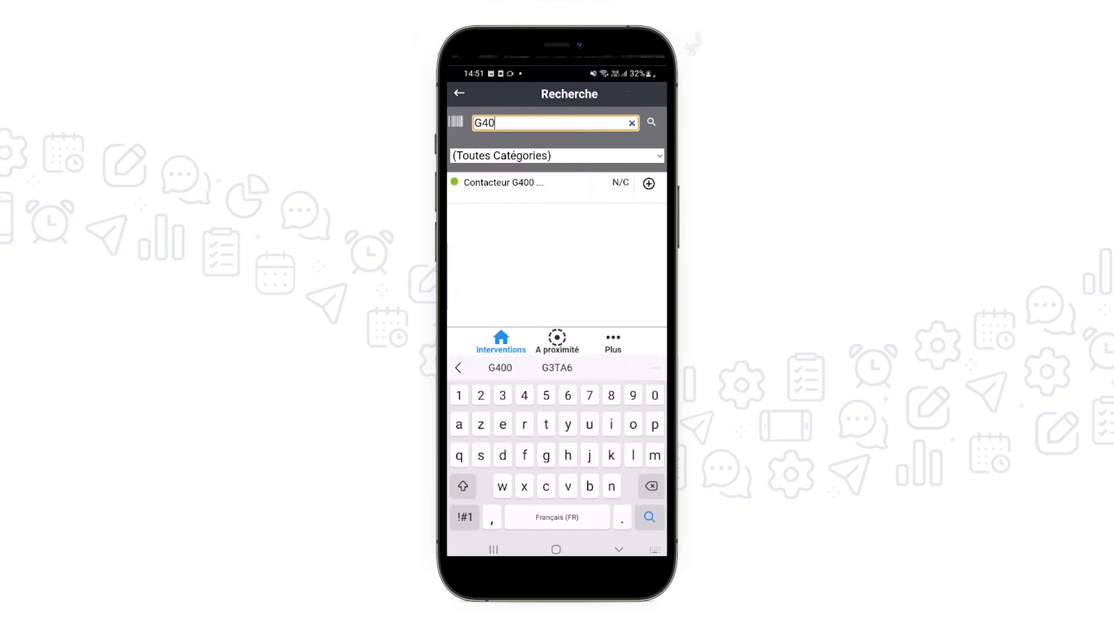
pyautogui.click(648, 184)
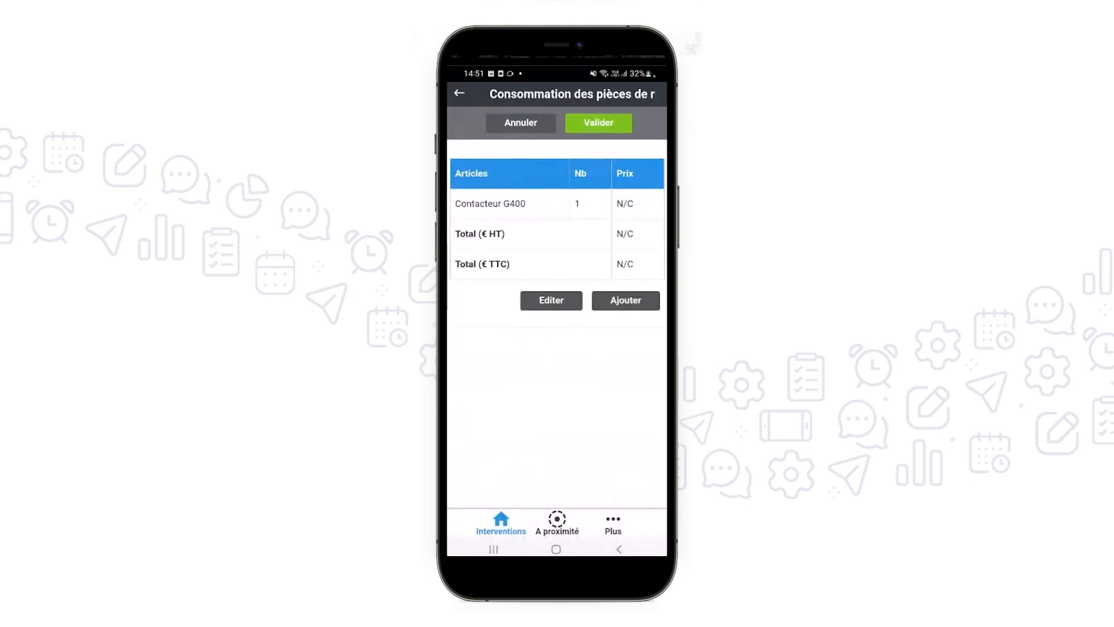
pyautogui.click(598, 123)
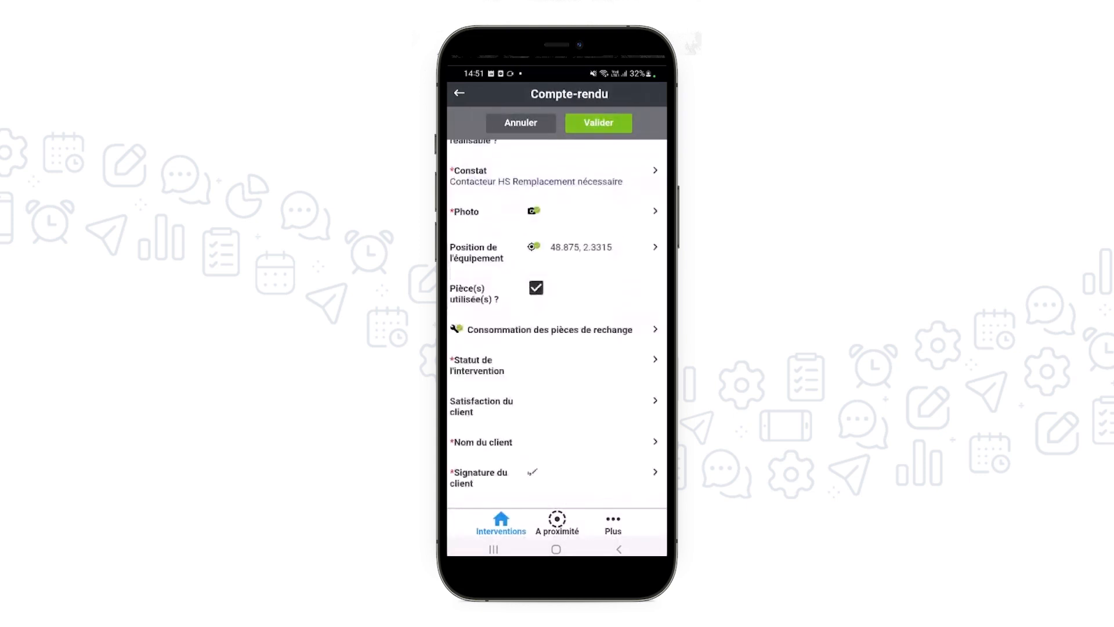
# Set the intervention status to Terminé and the customer satisfaction to Très satisfait
pyautogui.click(552, 365)
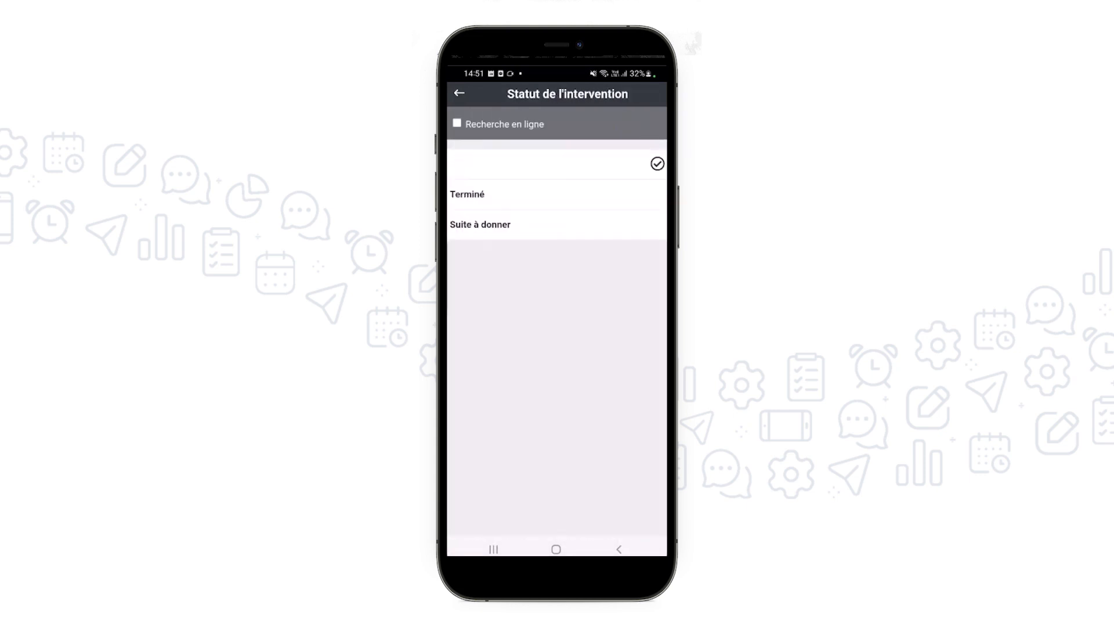
pyautogui.click(467, 194)
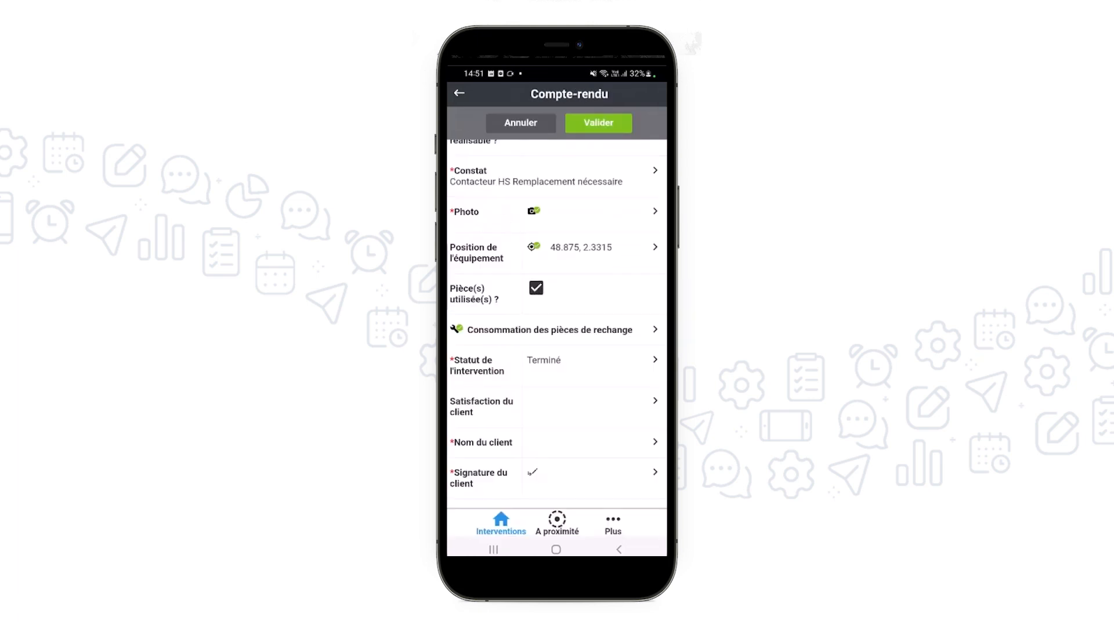
pyautogui.click(552, 406)
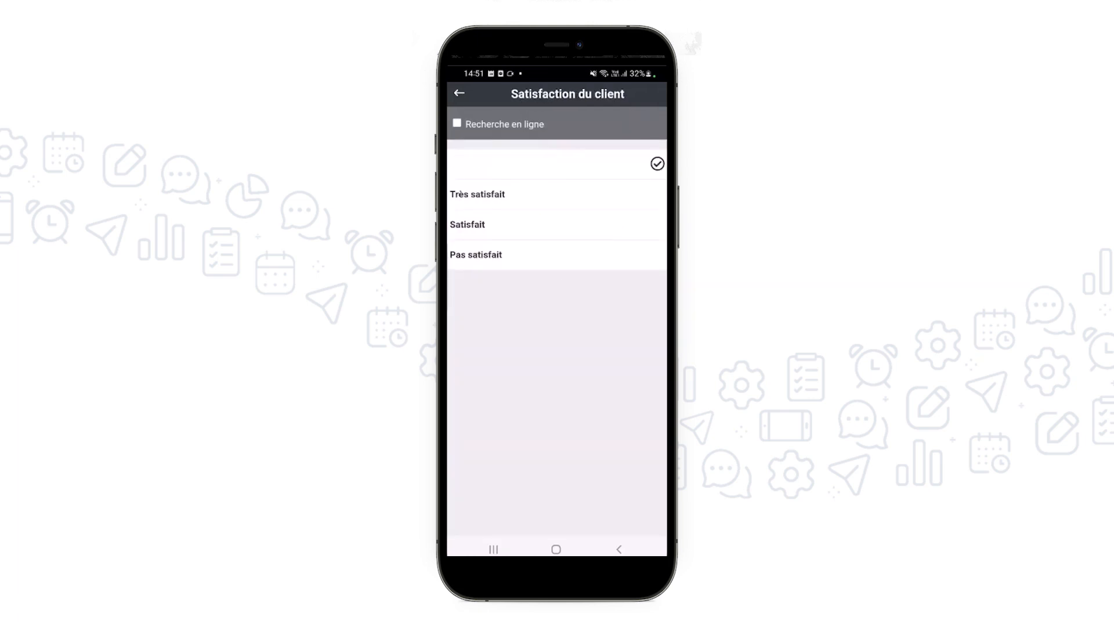
pyautogui.click(477, 194)
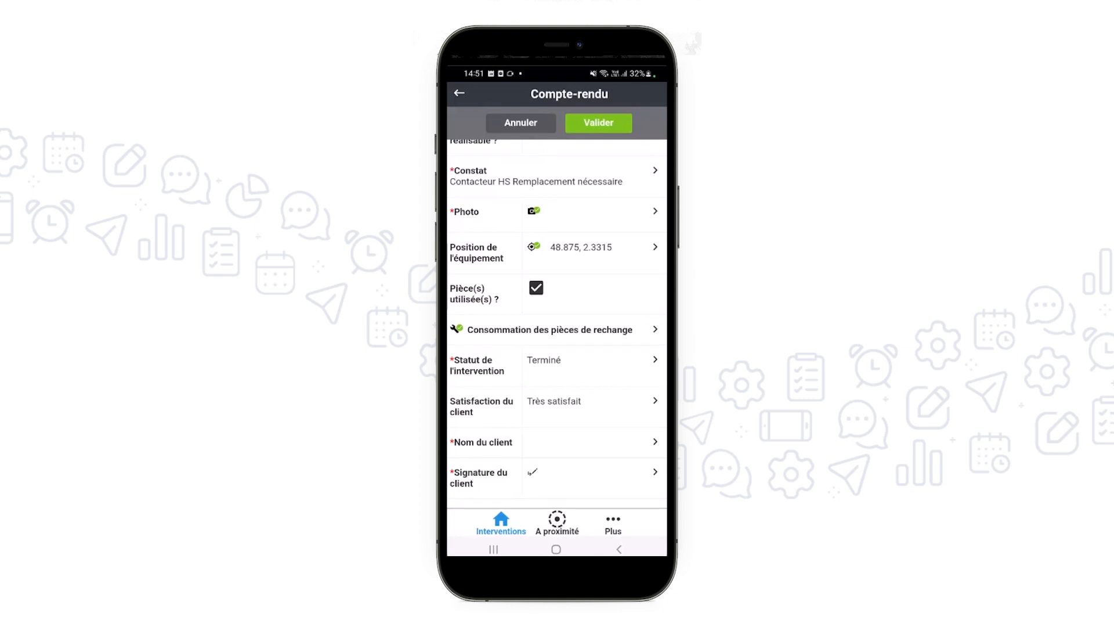
# Enter the client's name in the report and draw the client's signature
pyautogui.click(551, 442)
pyautogui.write('Leroy')
pyautogui.press('Return')
pyautogui.click(551, 476)
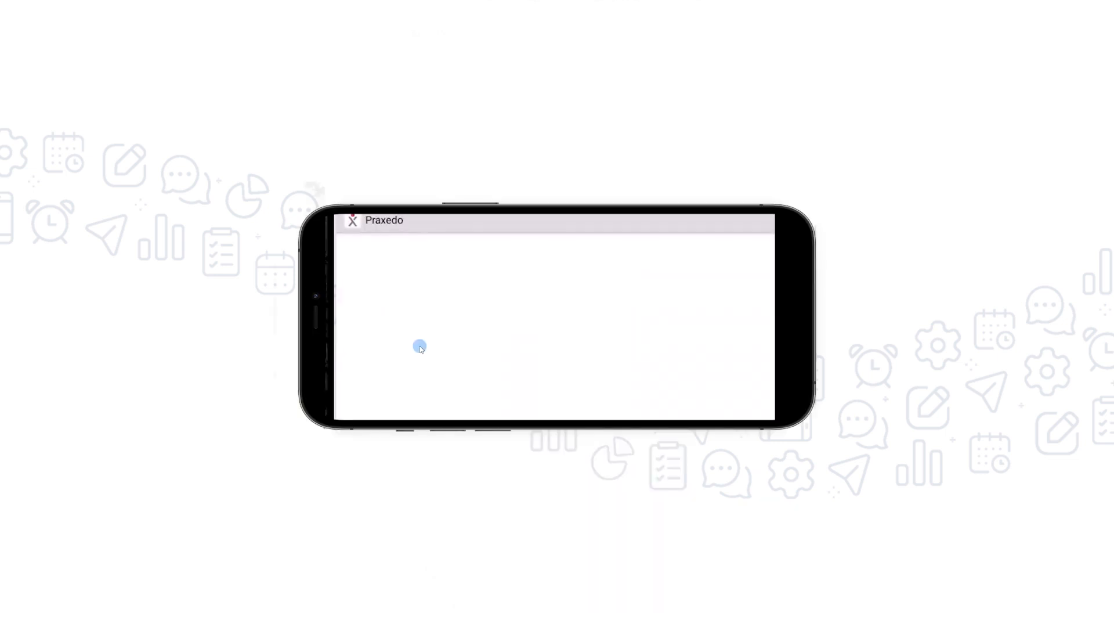
pyautogui.moveTo(422, 300)
pyautogui.mouseDown()
pyautogui.moveTo(470, 307)
pyautogui.moveTo(509, 395)
pyautogui.moveTo(636, 379)
pyautogui.moveTo(497, 269)
pyautogui.moveTo(695, 358)
pyautogui.mouseUp()
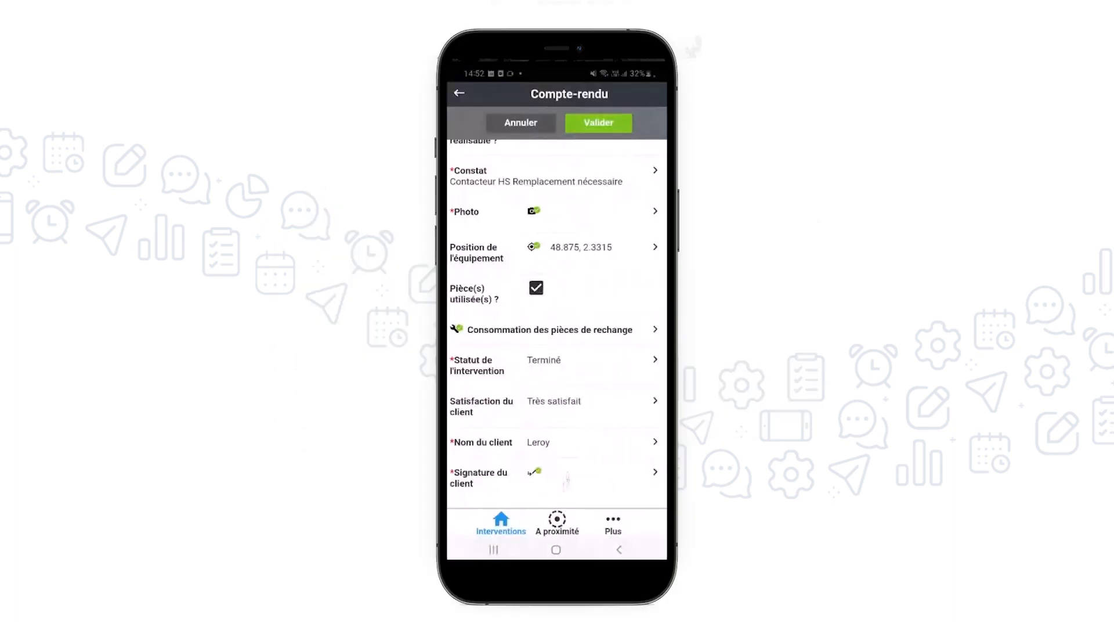
# Validate the completed report and close out the Printemps Haussmann intervention, keeping the customer e-mail as is
pyautogui.click(598, 123)
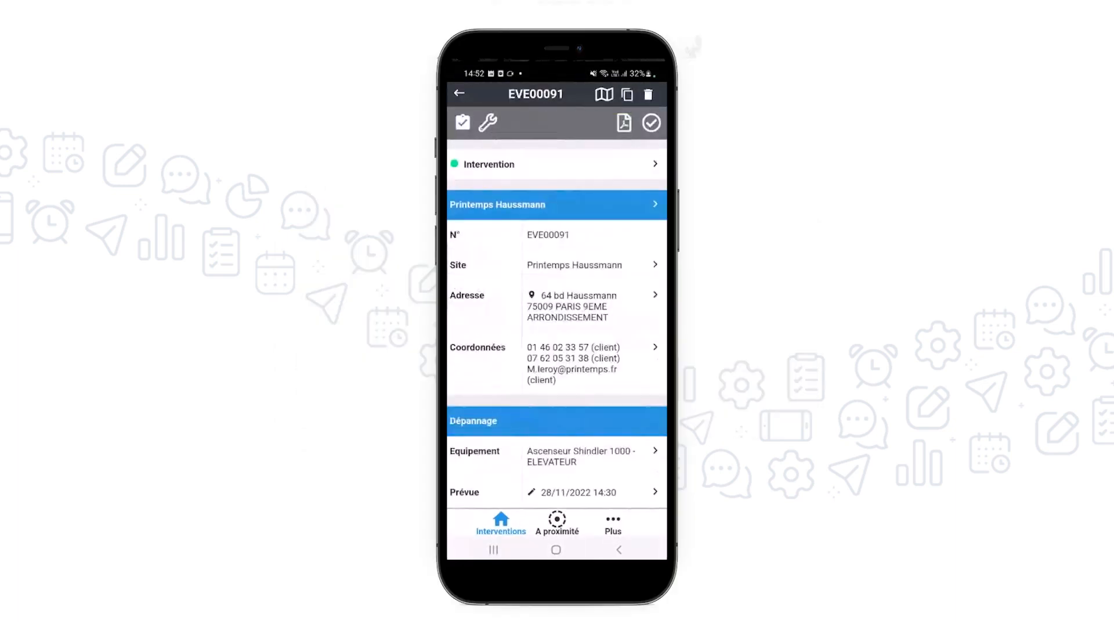
pyautogui.click(652, 122)
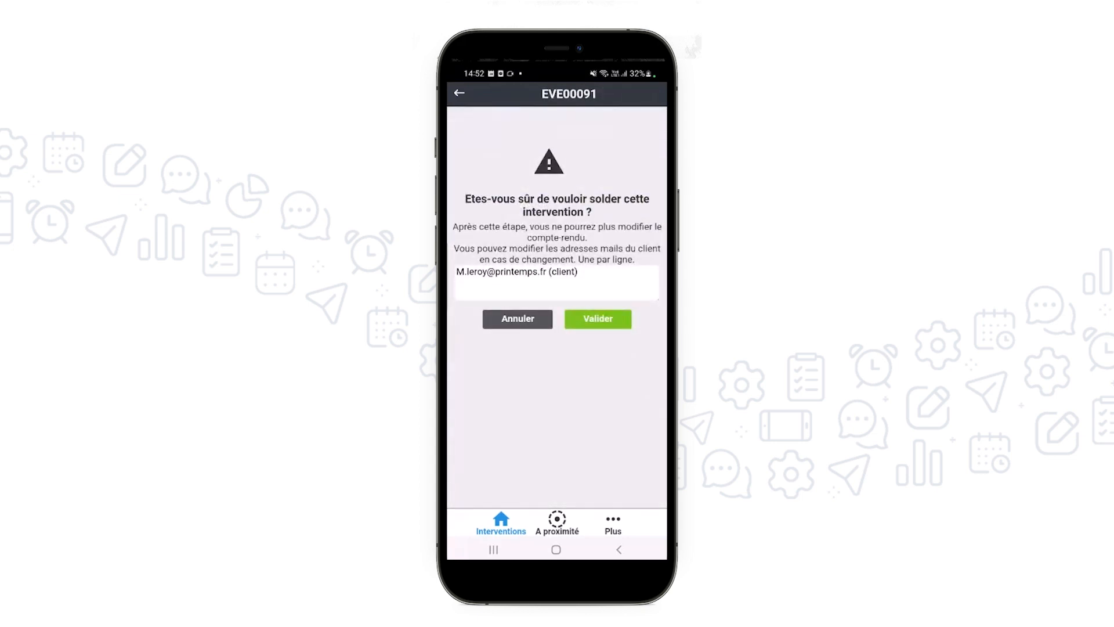
pyautogui.click(598, 319)
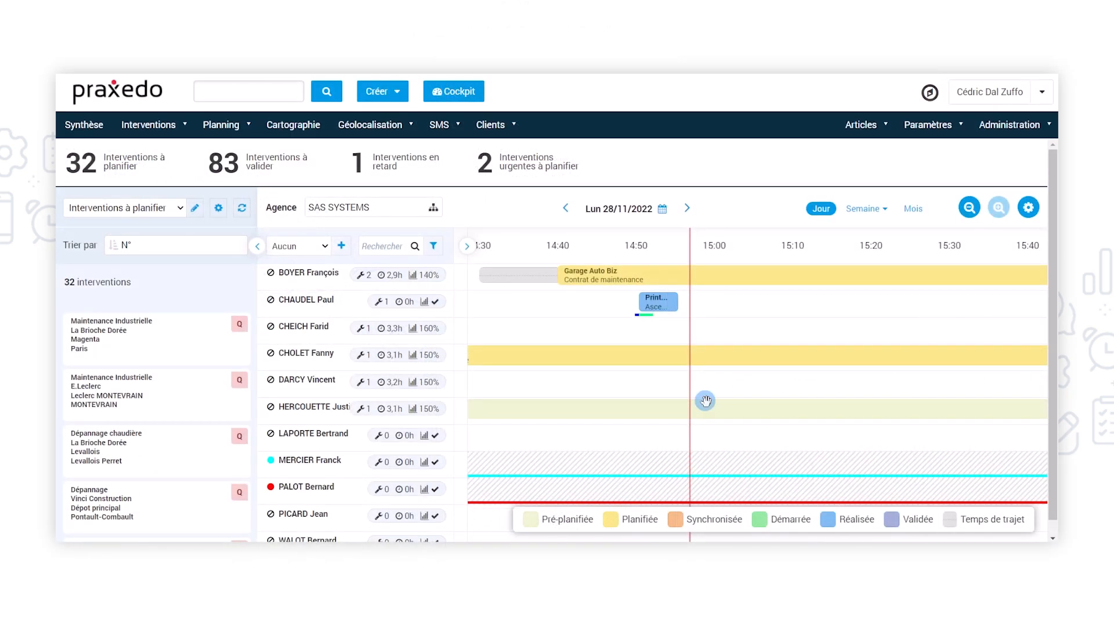
# Switch to the Praxedo web schedule and open the details of the completed Printemps Haussmann intervention
pyautogui.click(715, 318)
pyautogui.click(653, 302)
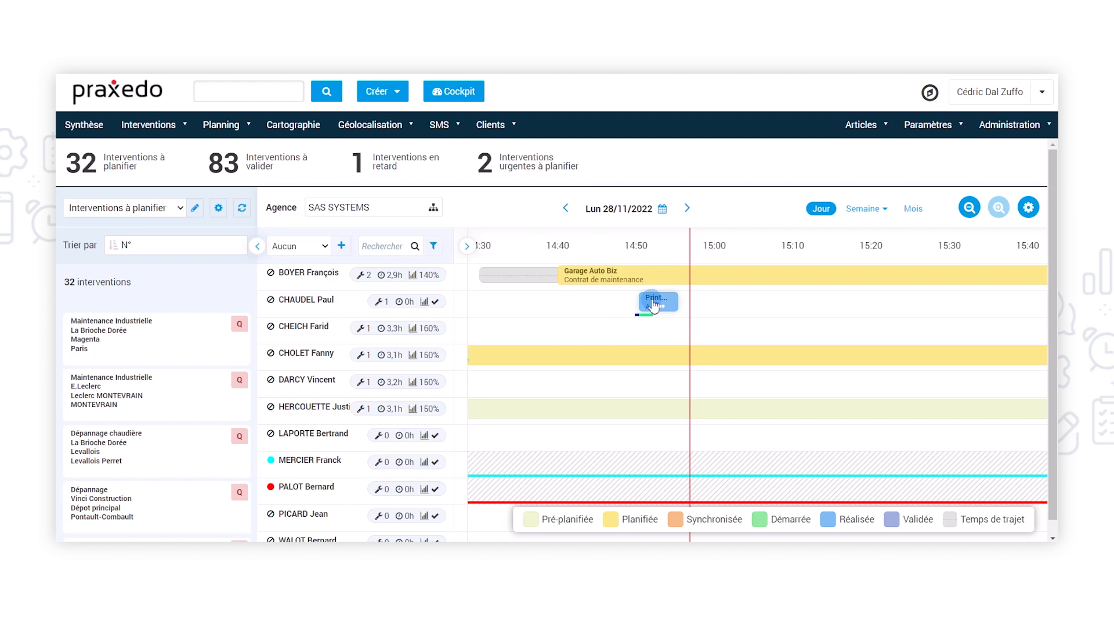
pyautogui.click(654, 302)
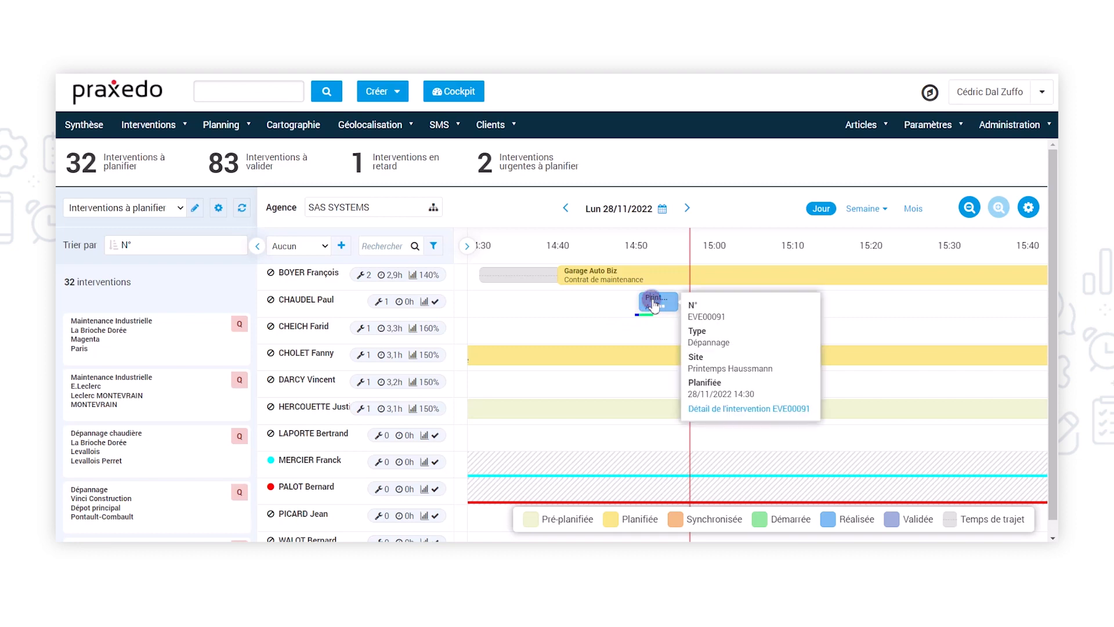
pyautogui.click(744, 409)
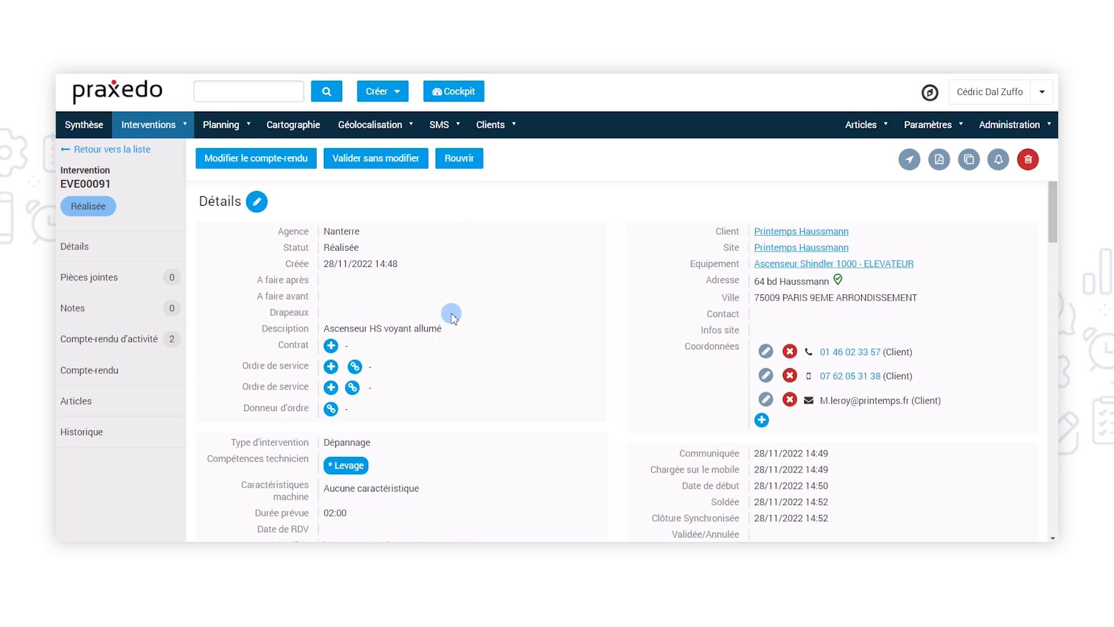
# Review the intervention's activity report and Compte-rendu, including the annotated elevator photo and the client's signature
pyautogui.scroll(-10, 447, 308)
pyautogui.scroll(-3, 449, 360)
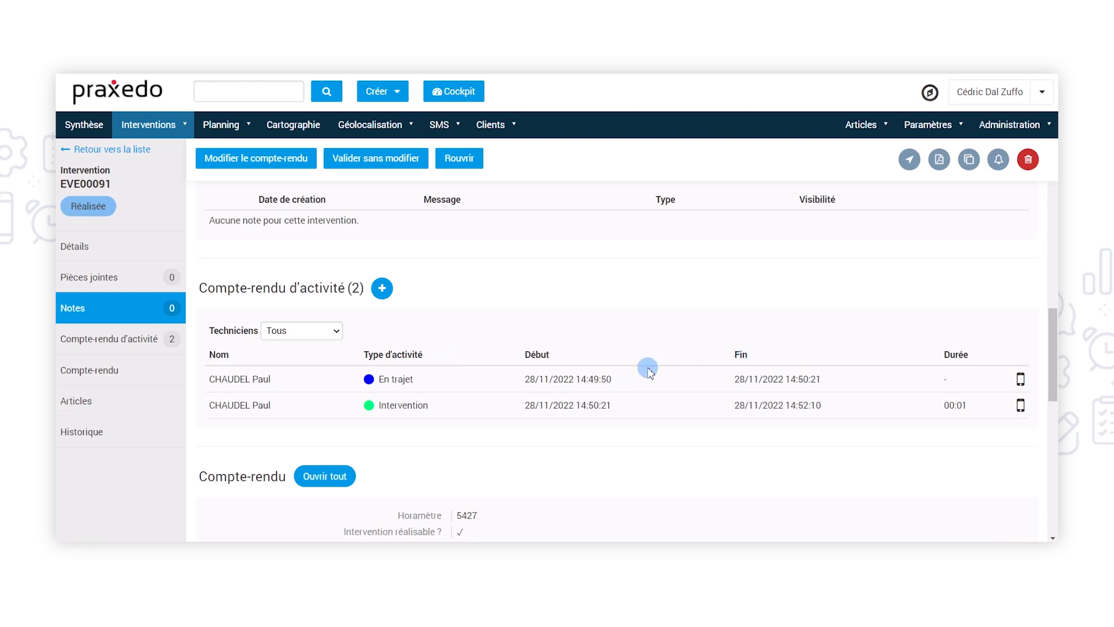
pyautogui.scroll(-3, 650, 425)
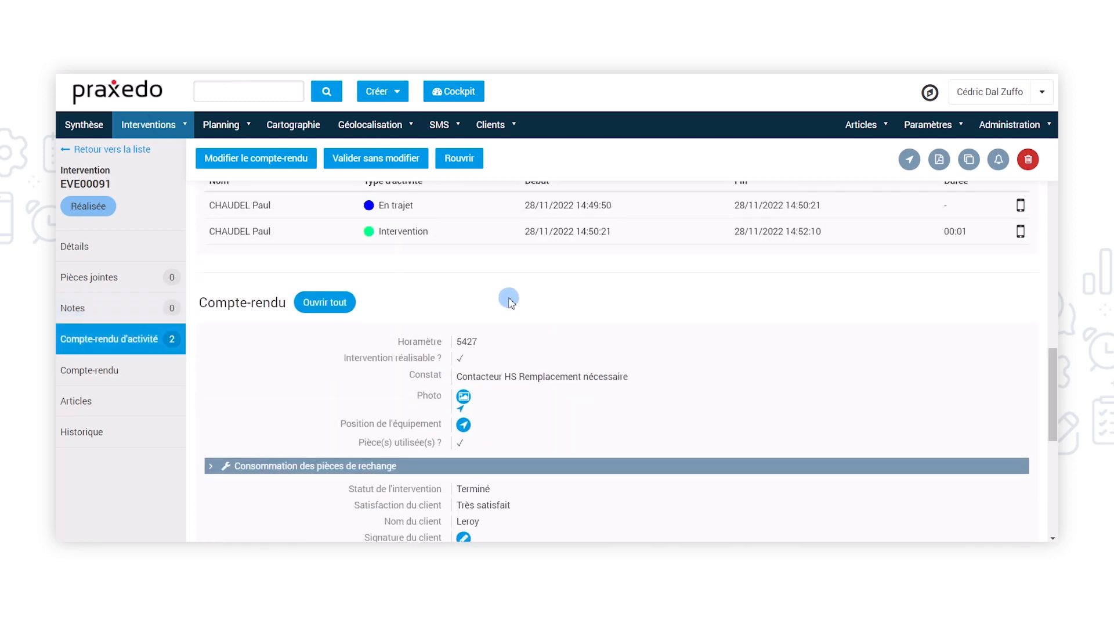
pyautogui.scroll(-2, 436, 394)
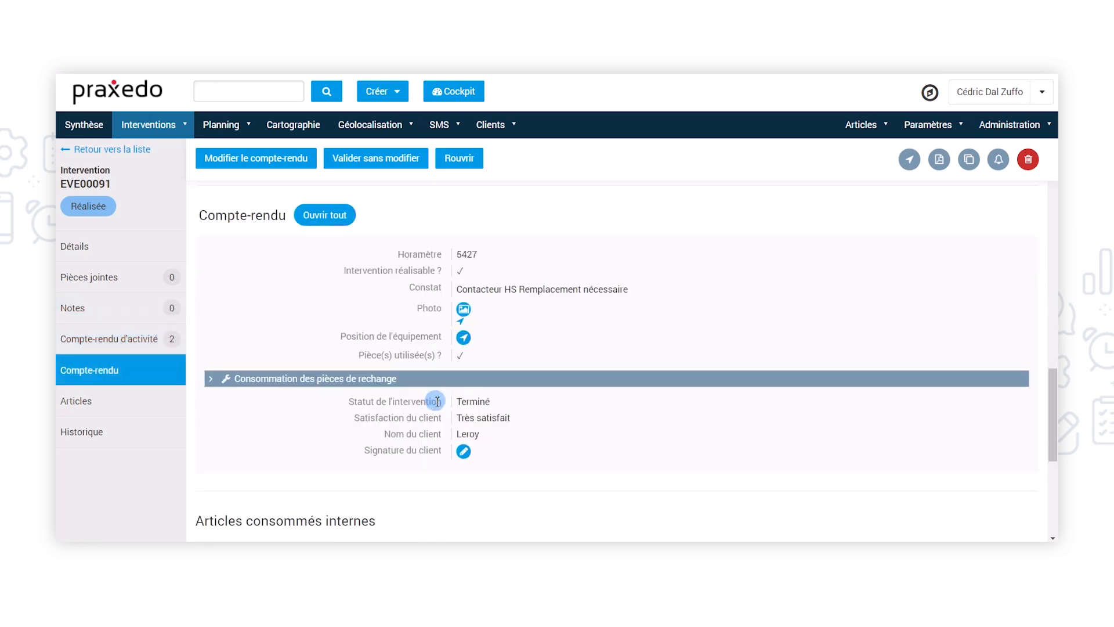
pyautogui.click(463, 311)
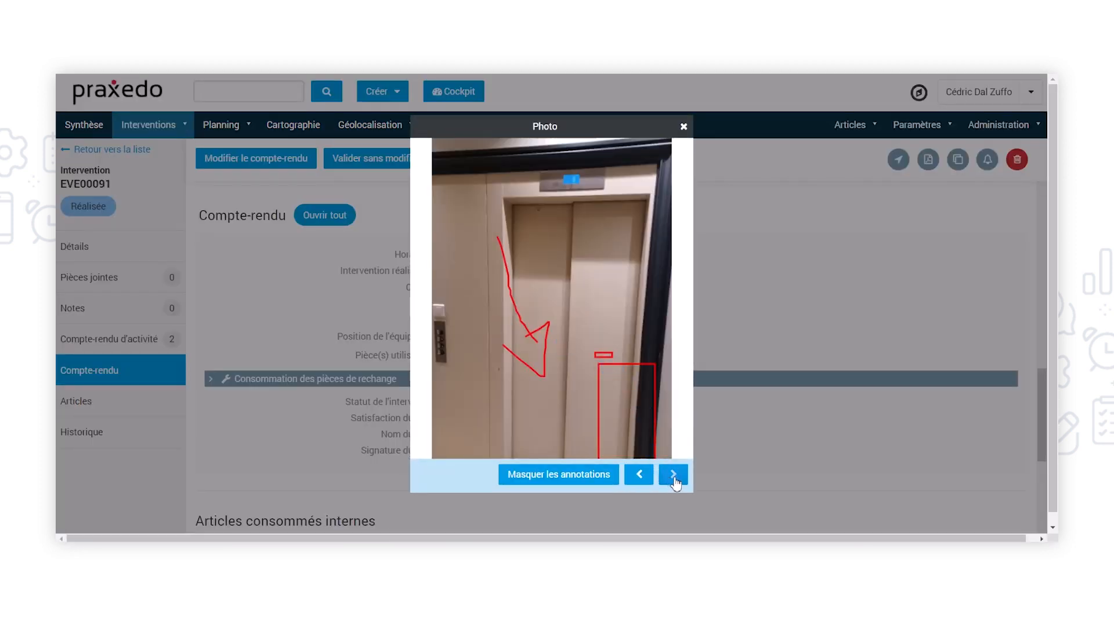
pyautogui.click(673, 473)
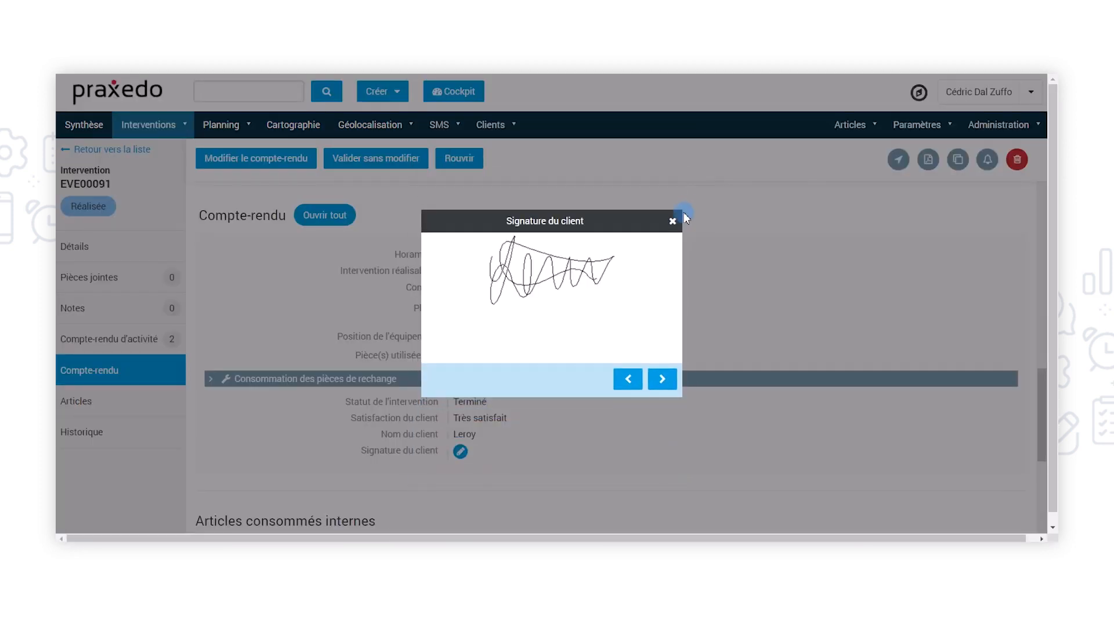
# Read the intervention's PDF report down to the client's signature and validate the intervention without modifying its report
pyautogui.click(672, 223)
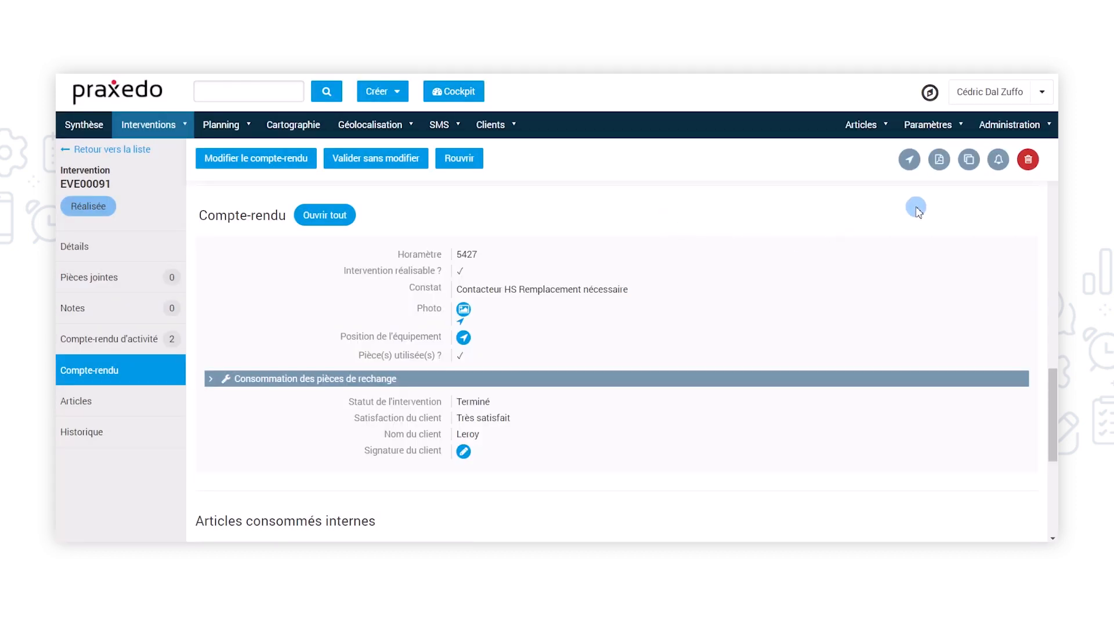
pyautogui.click(939, 162)
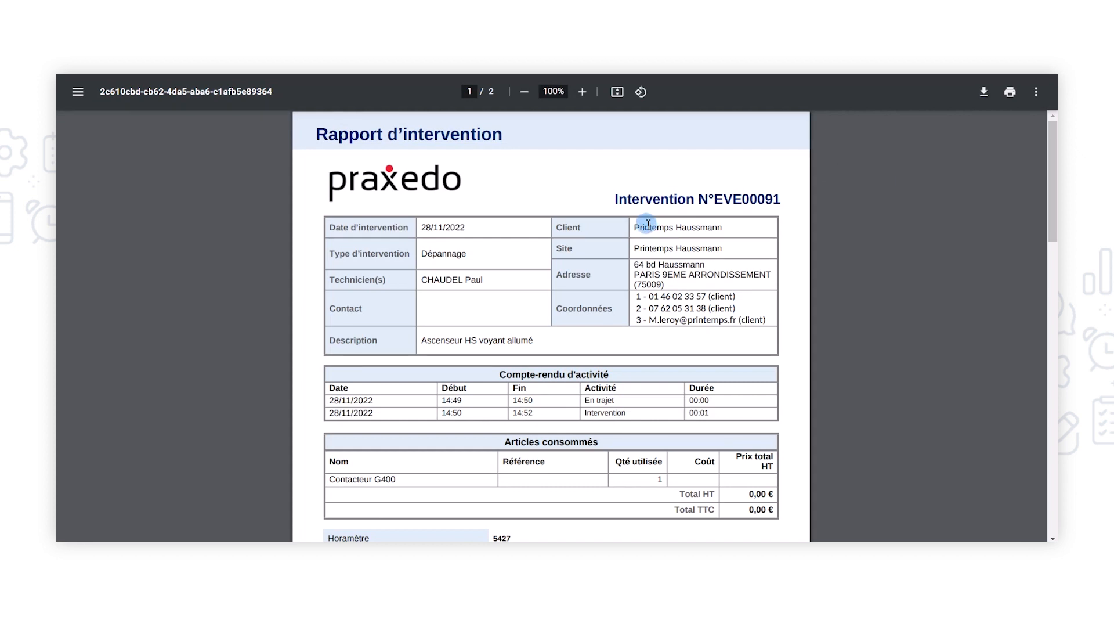
pyautogui.scroll(-2, 646, 226)
pyautogui.scroll(-3, 644, 231)
pyautogui.scroll(-6, 643, 238)
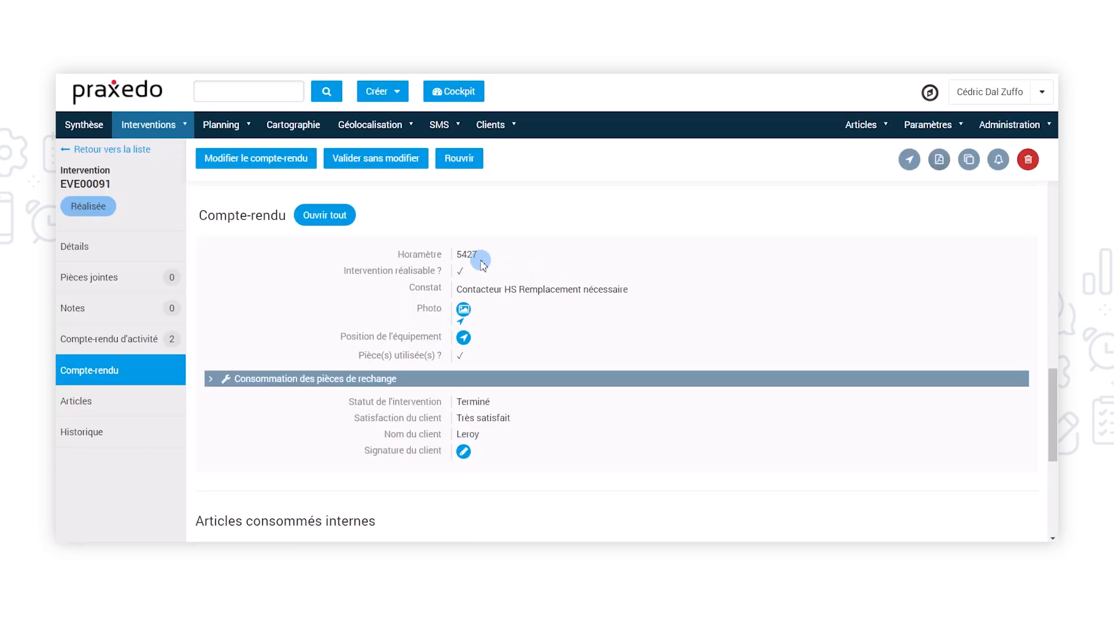
pyautogui.scroll(3, 441, 232)
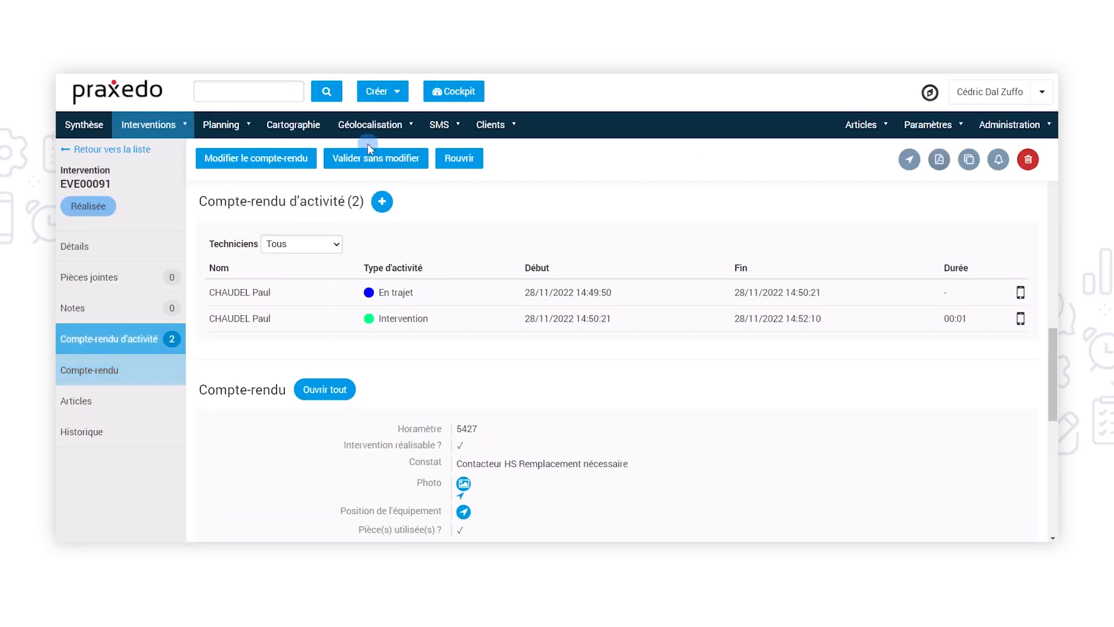
pyautogui.click(370, 160)
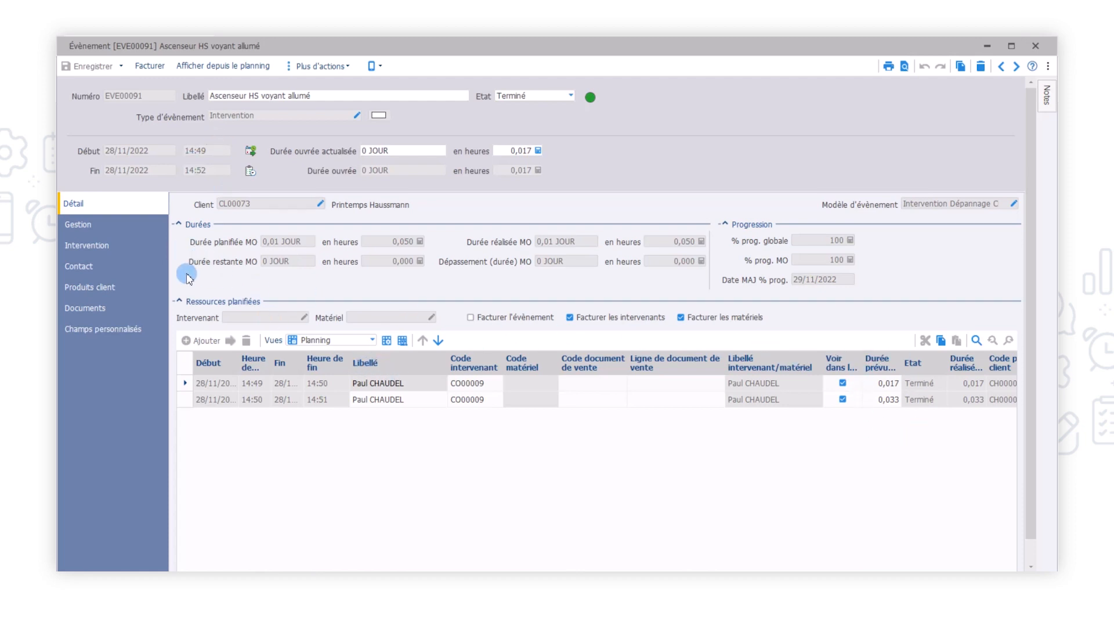
# Switch to the elevator breakdown event in the ERP and review its intervention description, linked Praxedo report and stock issue slip
pyautogui.click(97, 246)
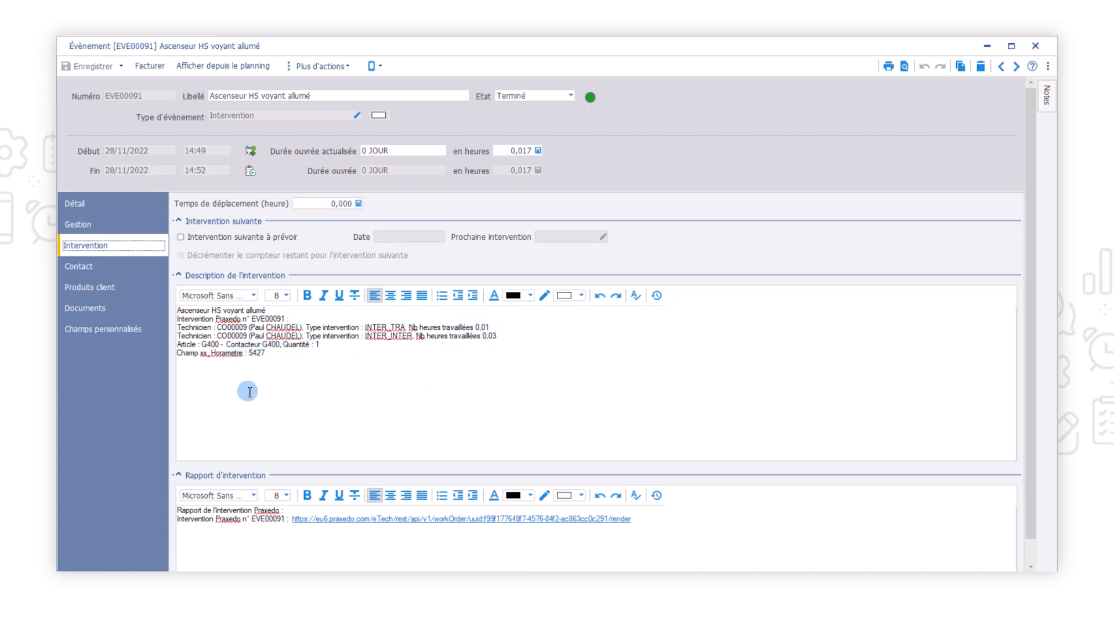
pyautogui.click(328, 519)
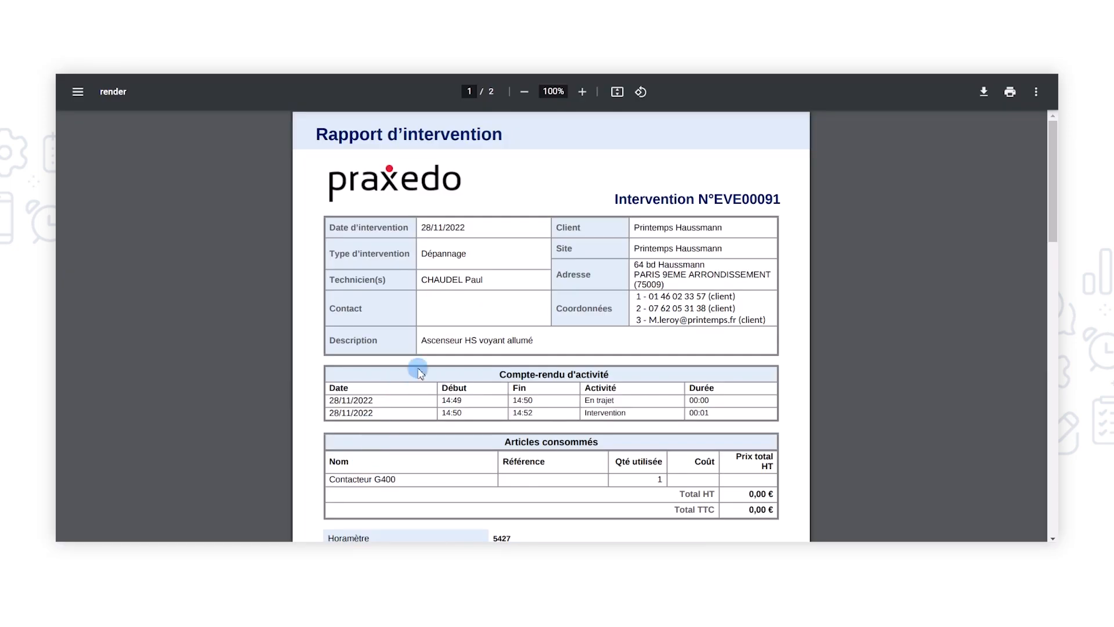
pyautogui.scroll(-9, 464, 338)
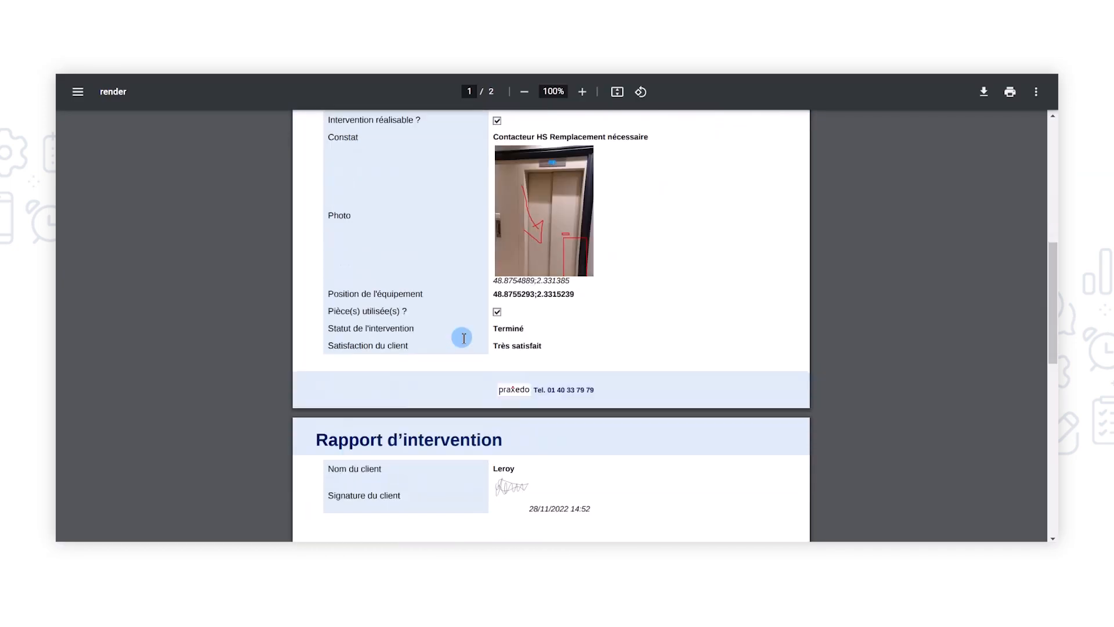
pyautogui.scroll(10, 464, 338)
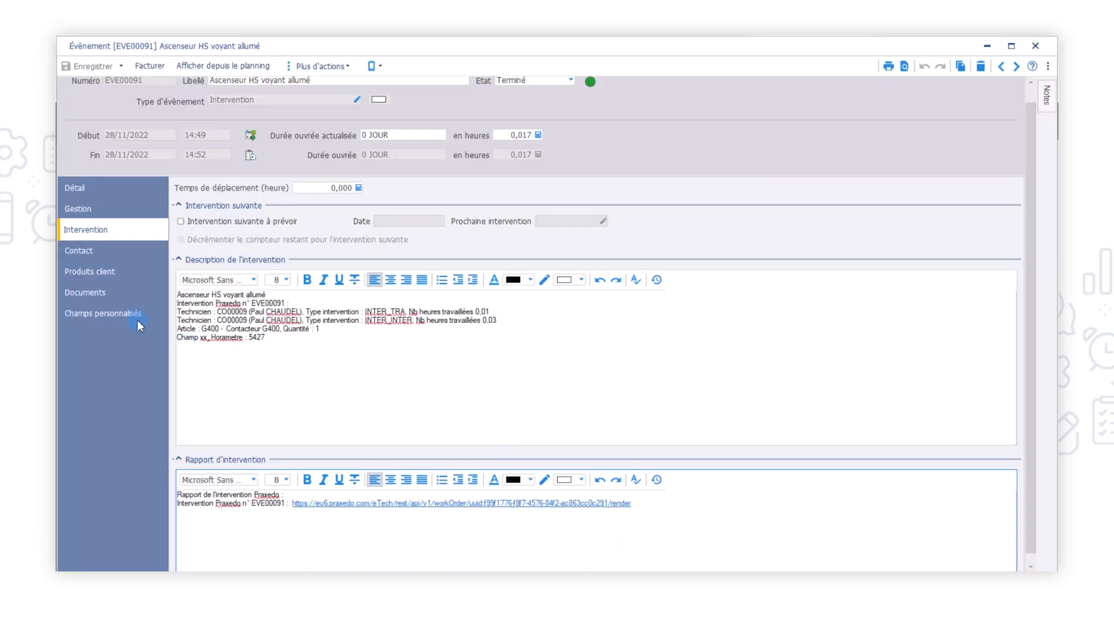
pyautogui.click(101, 293)
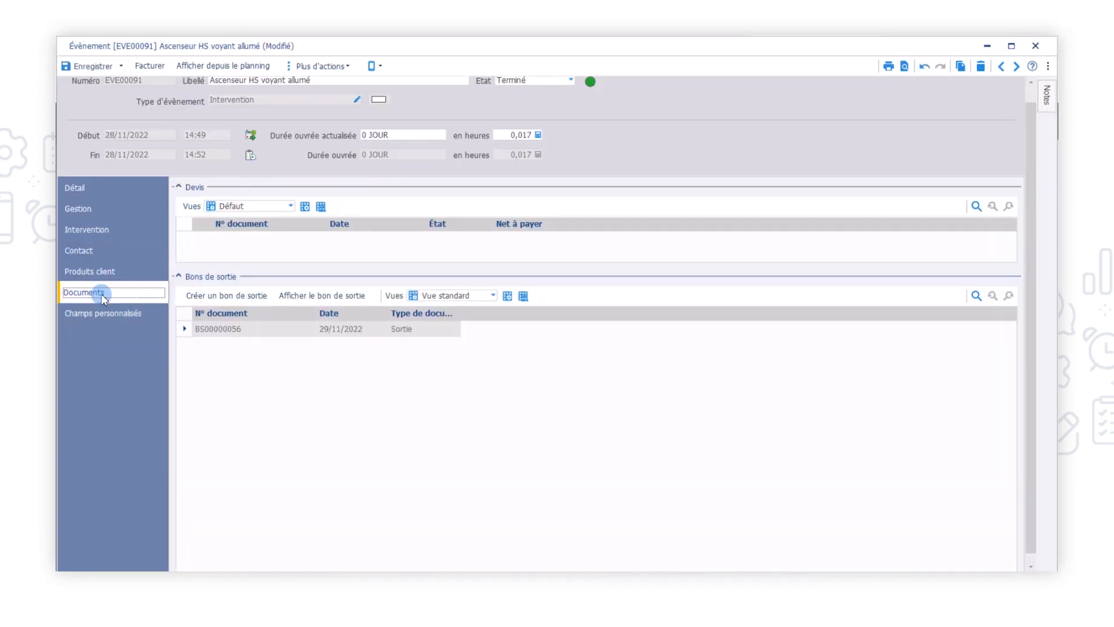
pyautogui.click(332, 296)
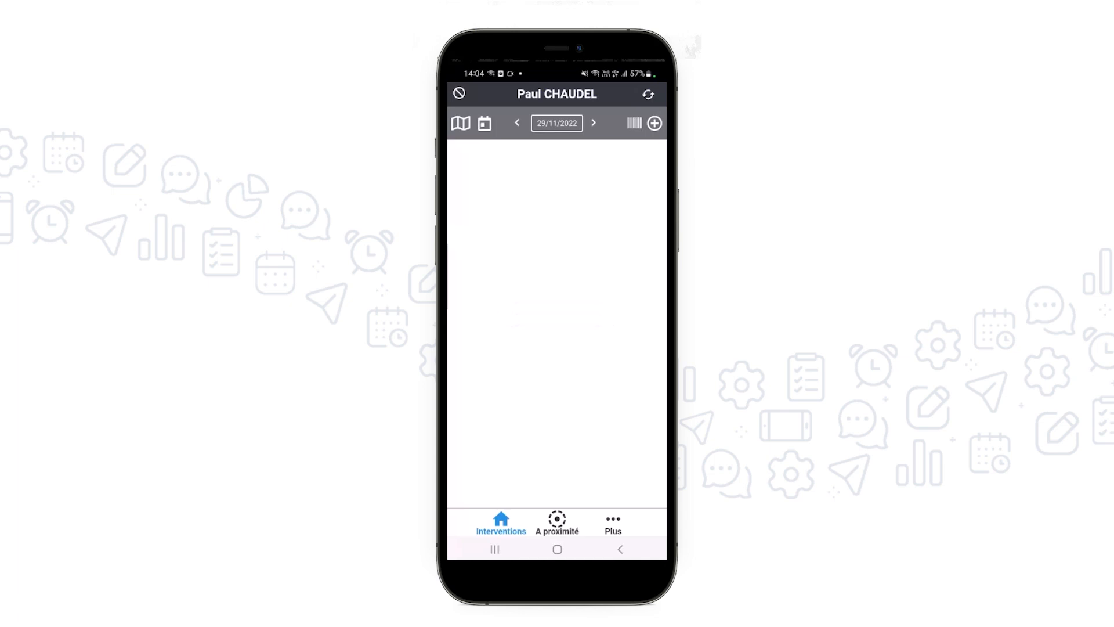
# Start a new intervention in the Praxedo mobile app with Printemps Haussmann as both client and site
pyautogui.click(655, 123)
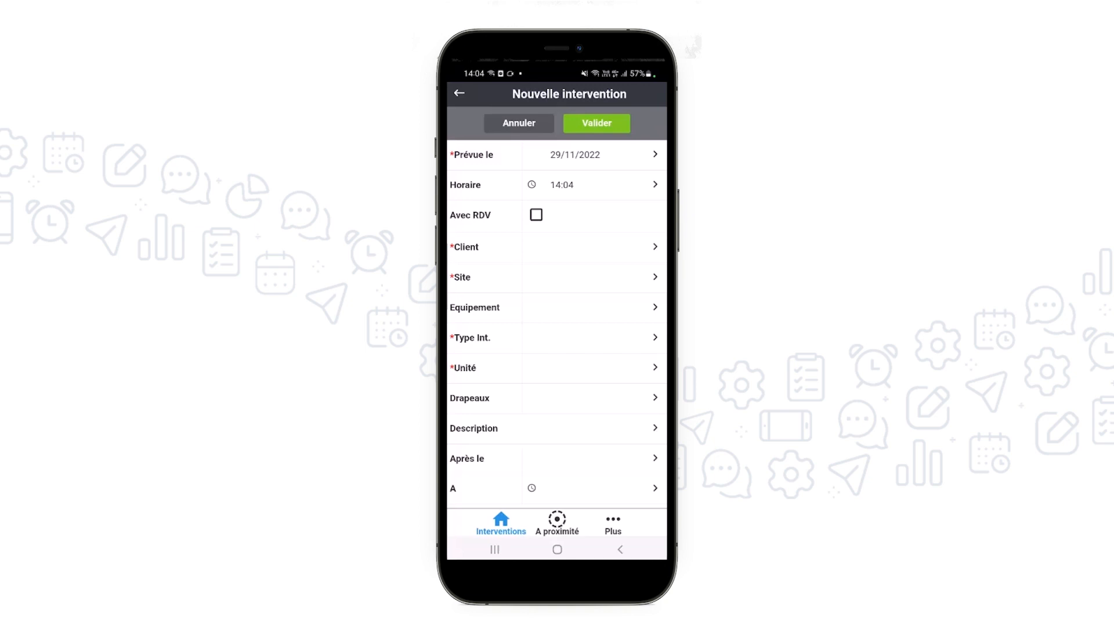
pyautogui.click(589, 247)
pyautogui.write('Prin')
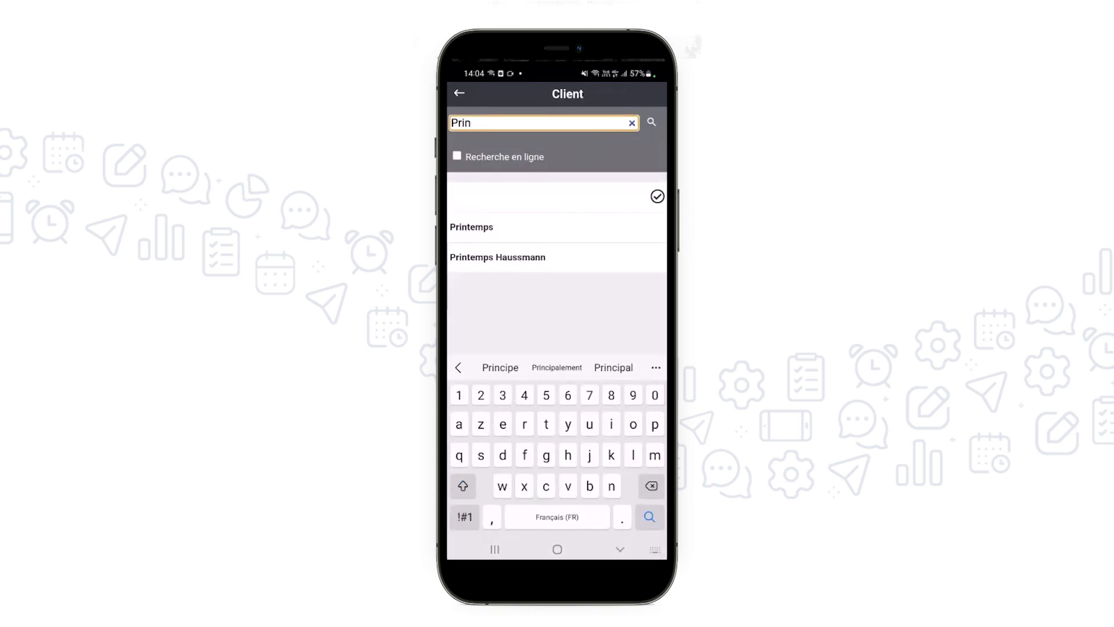
pyautogui.click(497, 257)
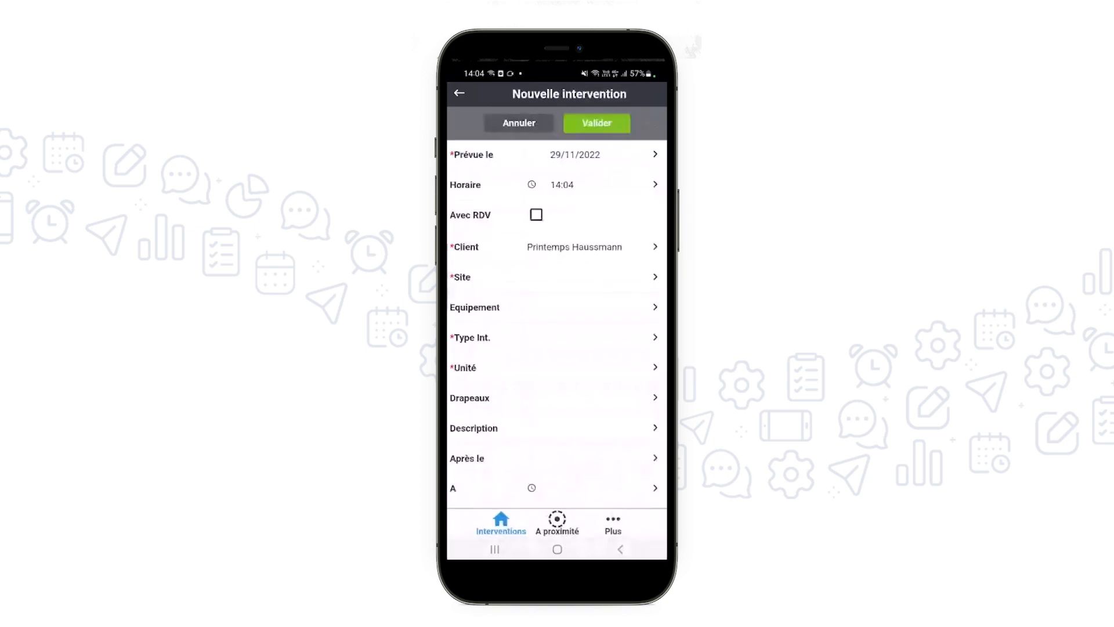
pyautogui.click(555, 277)
pyautogui.click(497, 226)
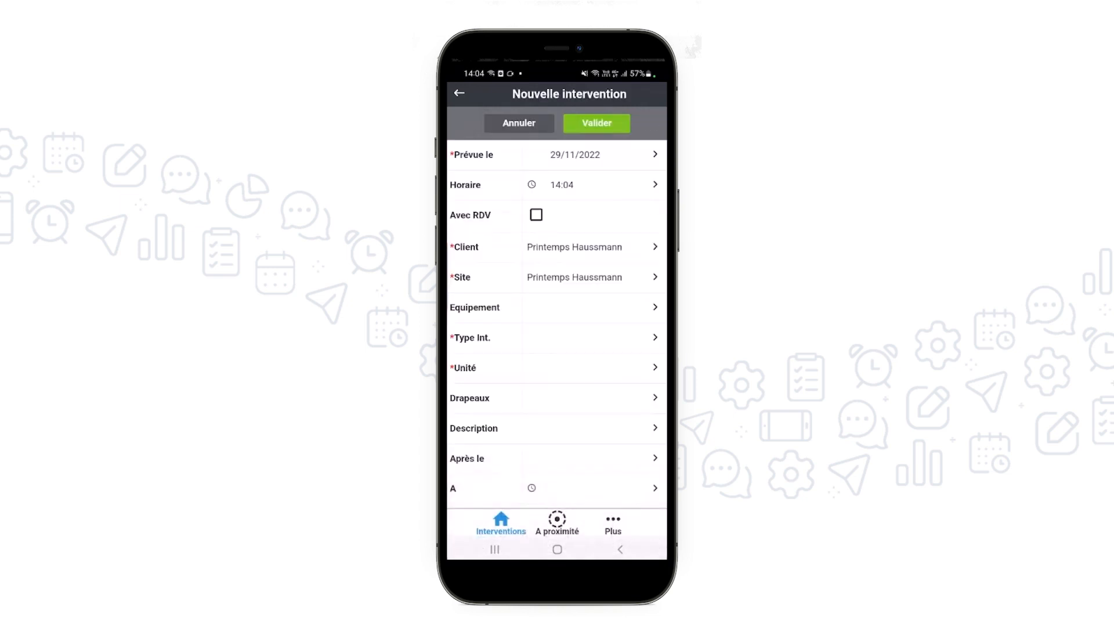
# Set the equipment to Escalator KONE TransitMaster 120 - ELEVATEUR and the type to Dépannage, and validate the new intervention
pyautogui.click(555, 307)
pyautogui.click(552, 257)
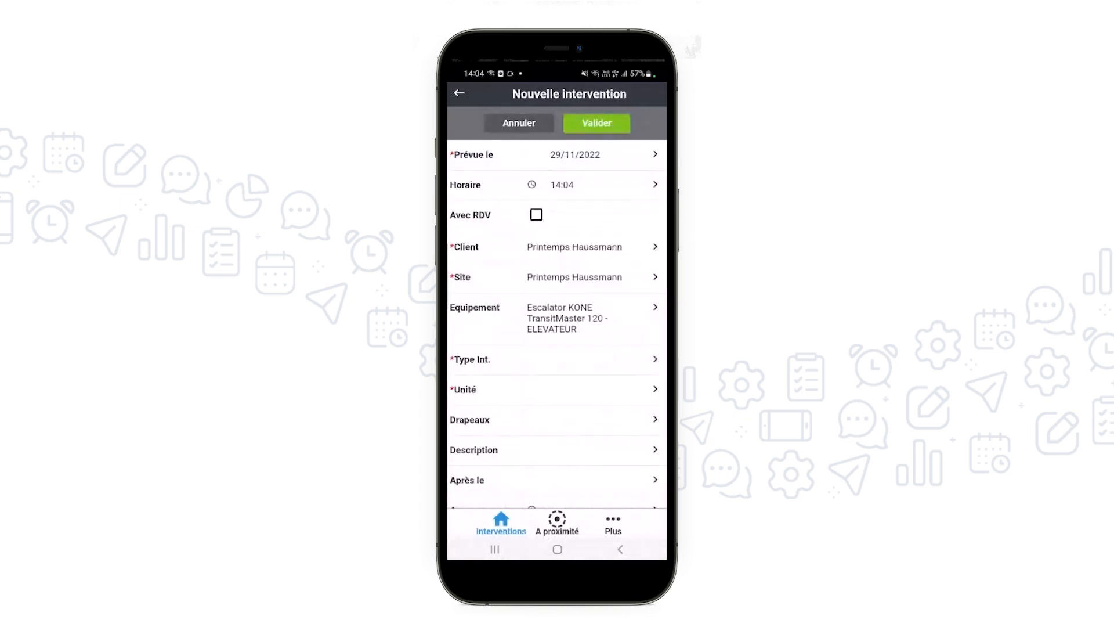
pyautogui.click(554, 359)
pyautogui.click(473, 315)
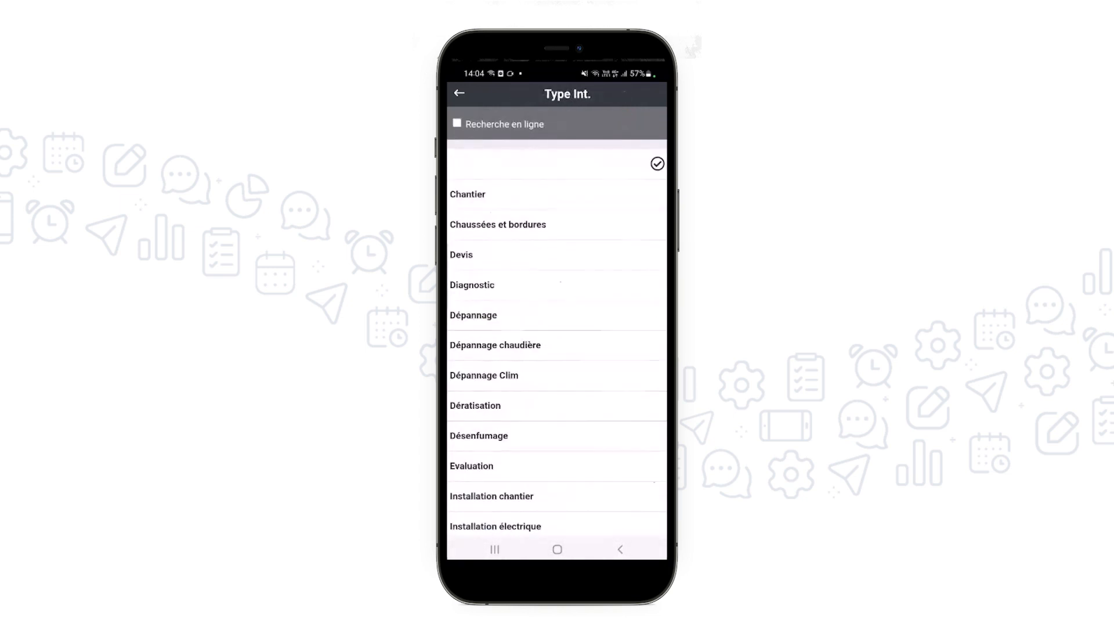
pyautogui.click(597, 123)
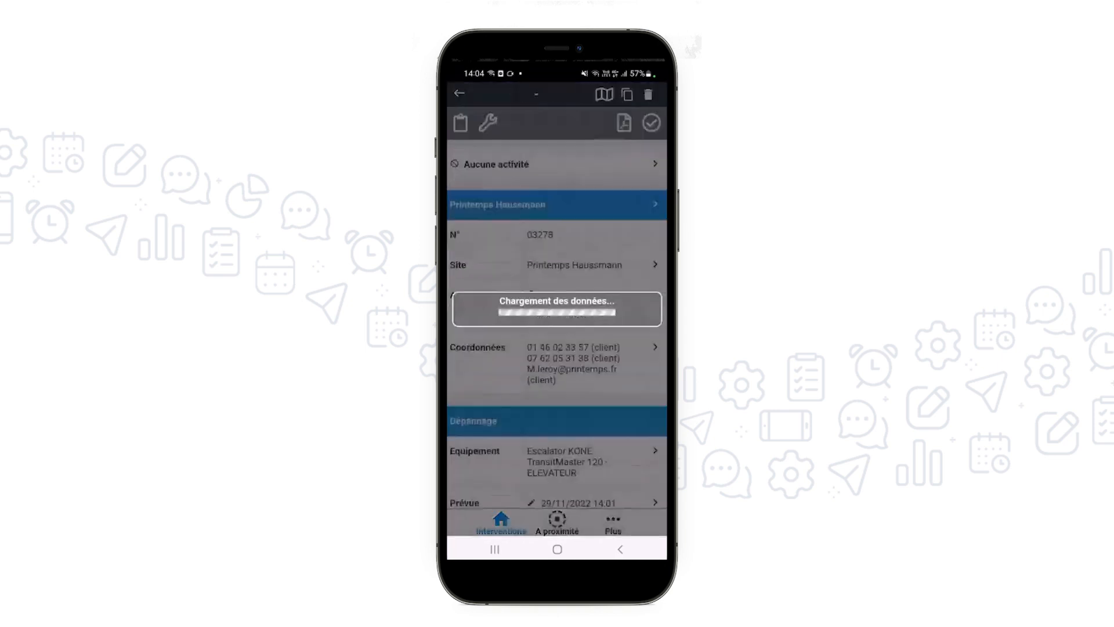
# Start the Intervention activity for the new Printemps Haussmann job and open its Compte-rendu
pyautogui.click(651, 123)
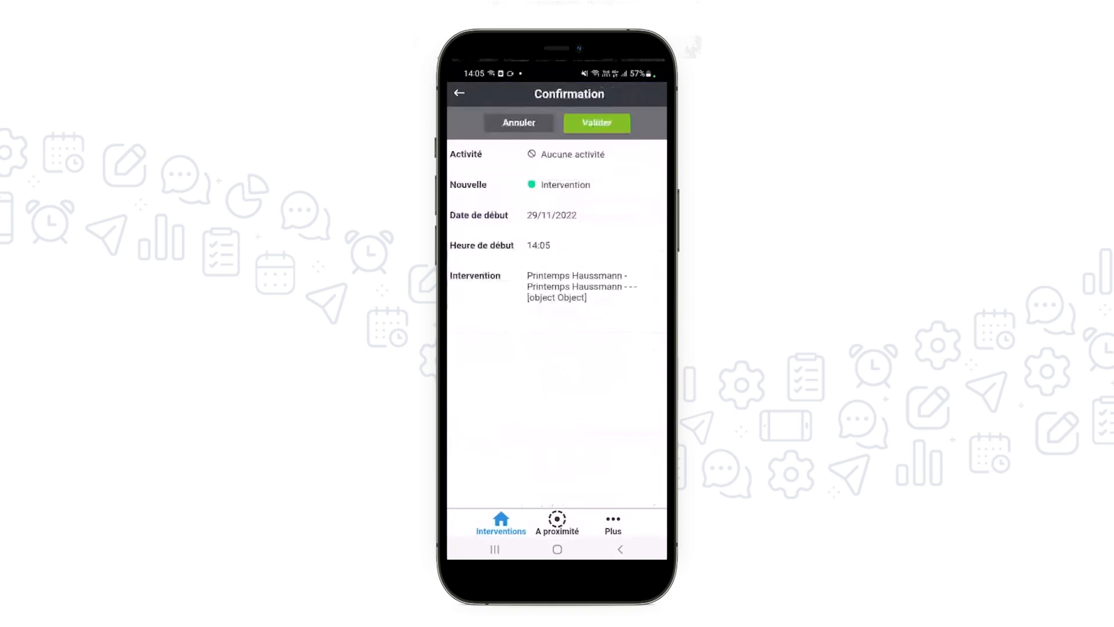
pyautogui.click(592, 120)
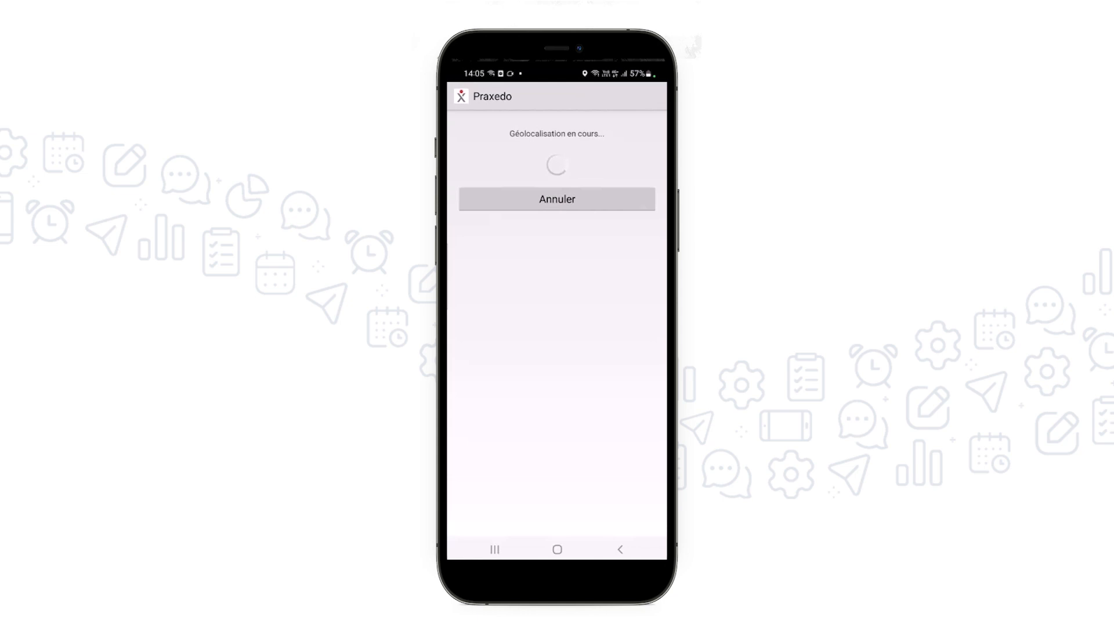
pyautogui.click(624, 122)
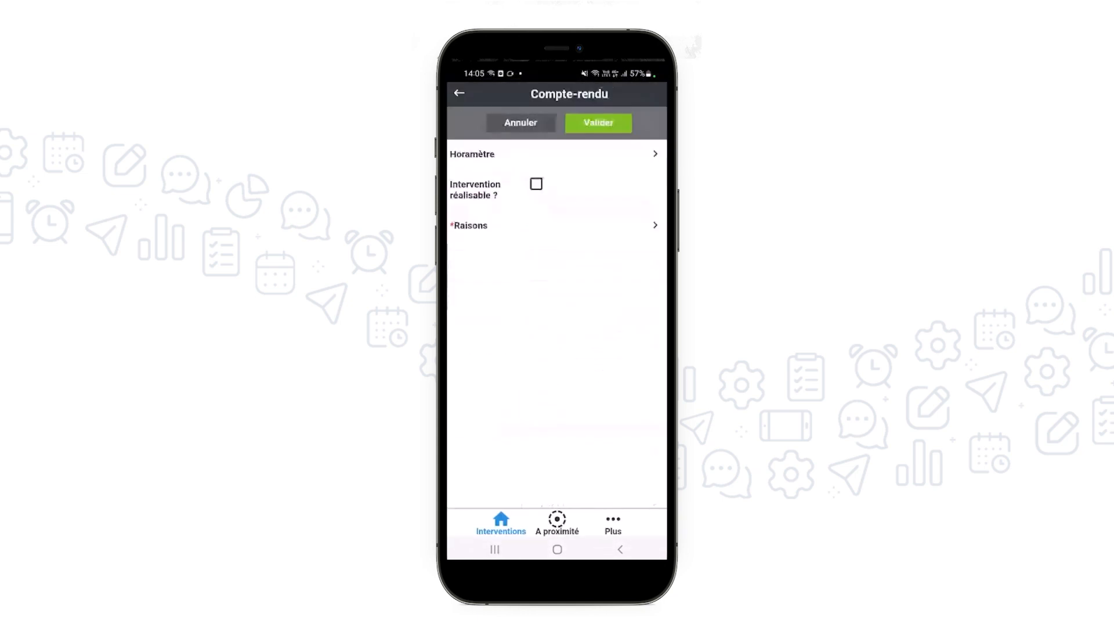
# Fill in the report with Horamètre 367, the intervention marked as feasible, Constat "Escalator bloqué", a photo and the equipment position
pyautogui.click(557, 154)
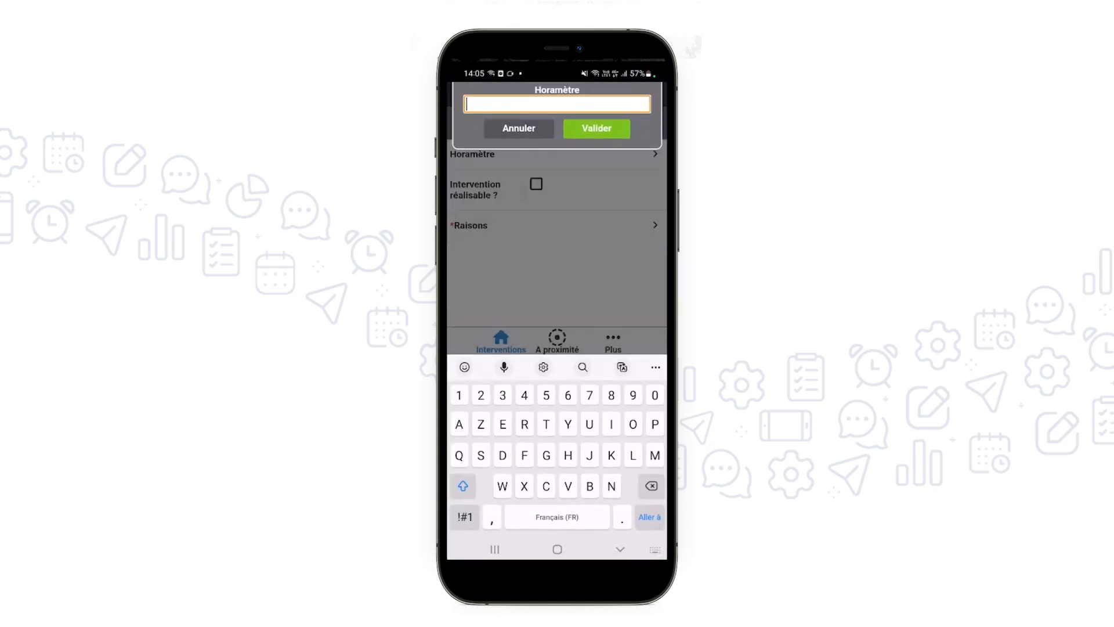
pyautogui.write('367')
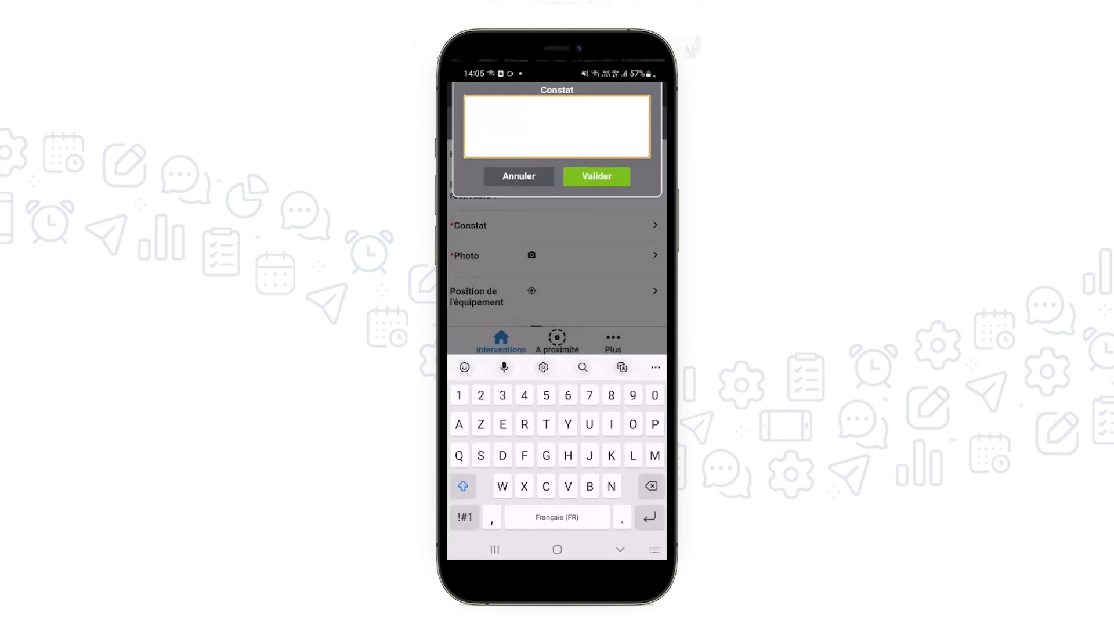
pyautogui.write('Escalator bloqué')
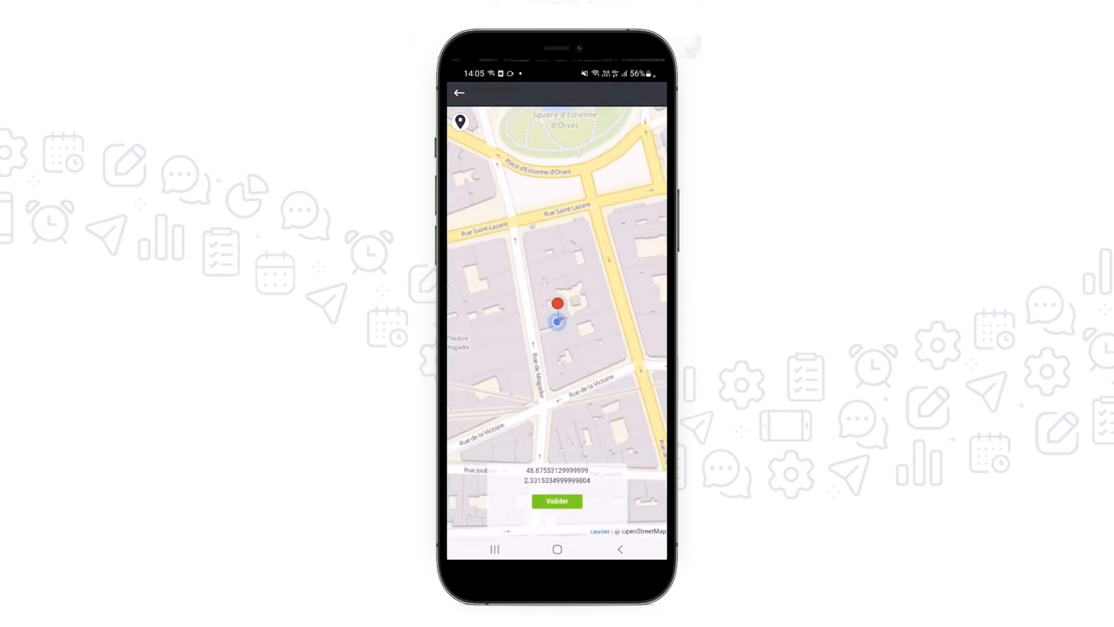
pyautogui.click(557, 502)
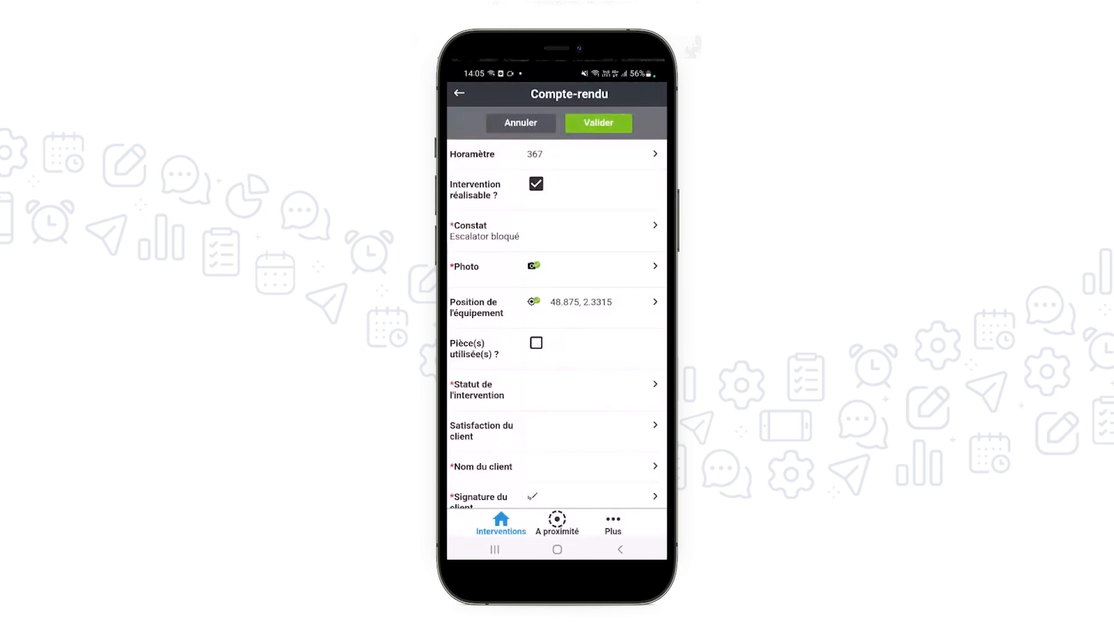
# Mark parts as used and add one Bobine de frein GF2100 to the spare parts consumption
pyautogui.click(535, 343)
pyautogui.click(562, 384)
pyautogui.click(625, 166)
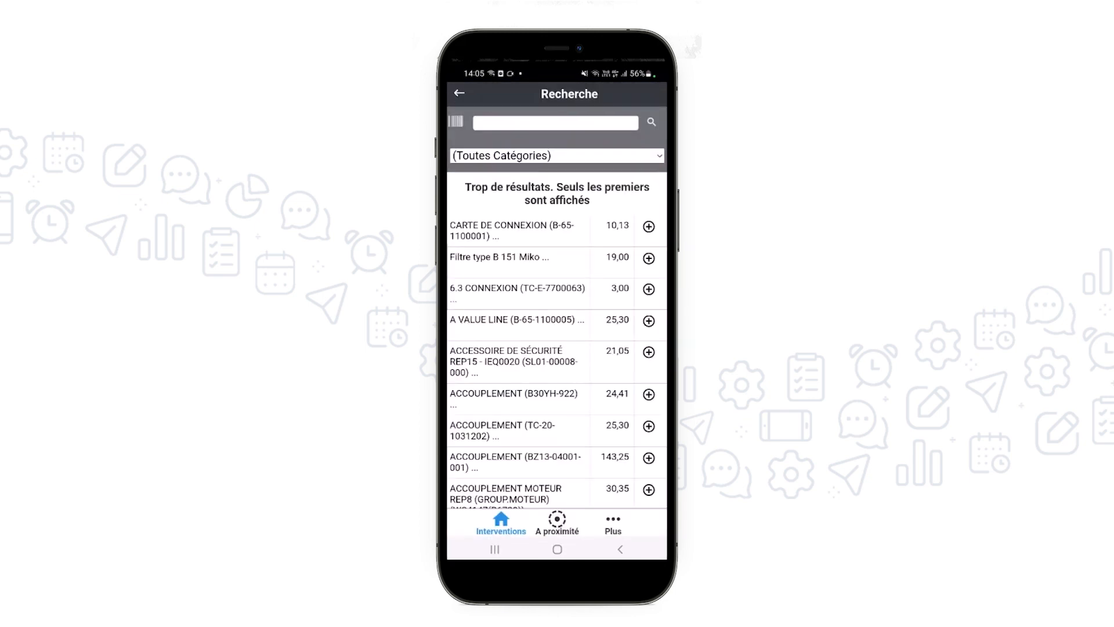
pyautogui.click(555, 122)
pyautogui.write('Bobin')
pyautogui.click(648, 279)
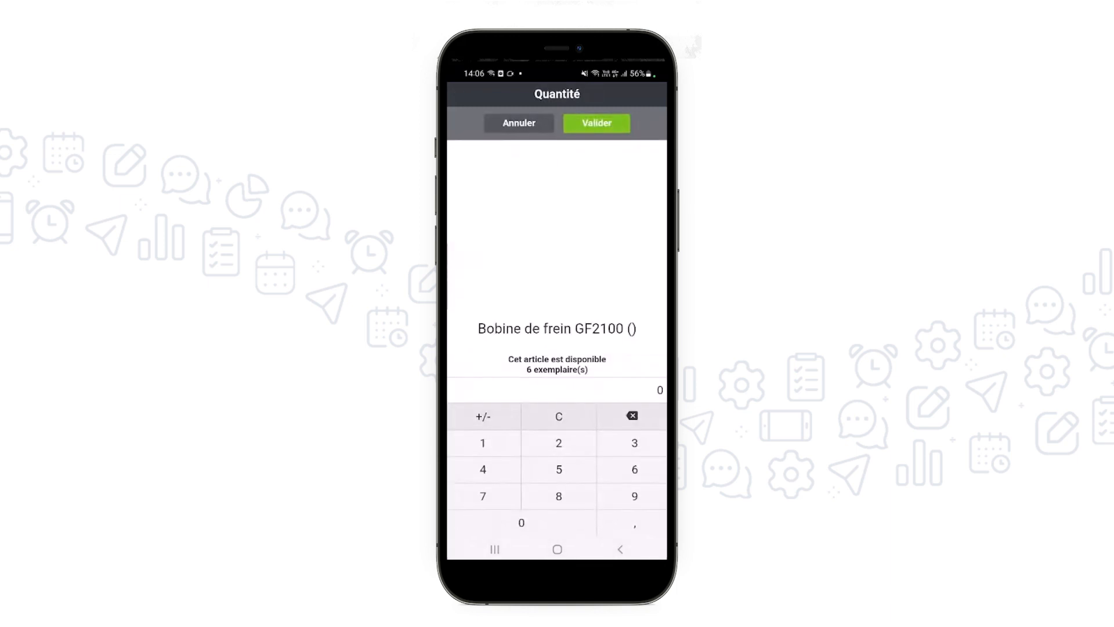
pyautogui.click(590, 120)
pyautogui.click(590, 119)
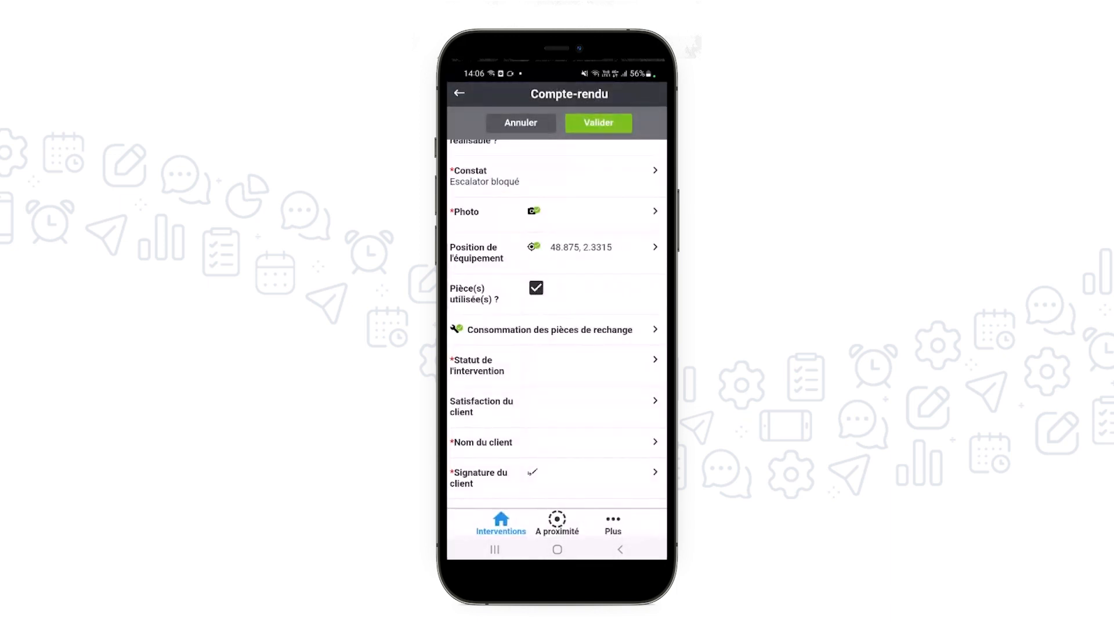
# Set the intervention status to Terminé and the client satisfaction to Très satisfait
pyautogui.click(554, 365)
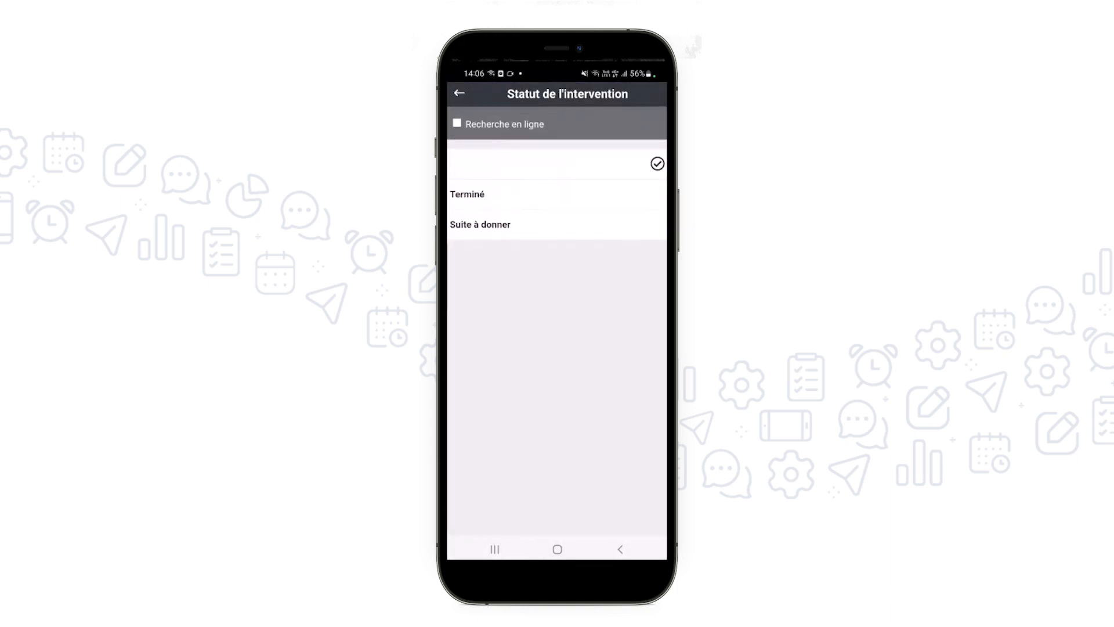
pyautogui.click(556, 194)
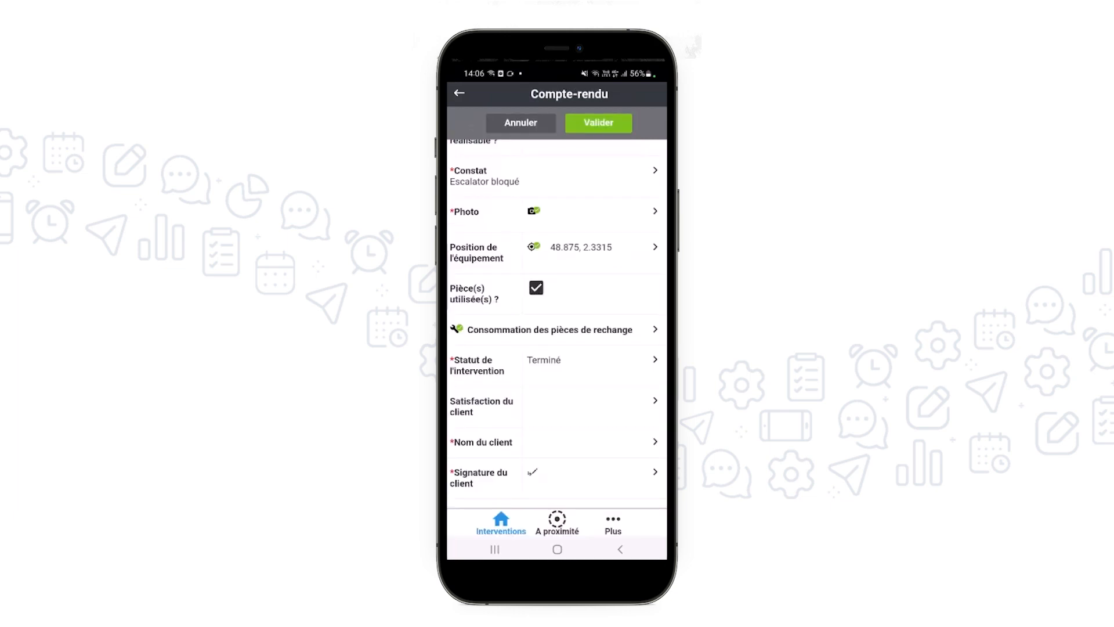
pyautogui.click(554, 406)
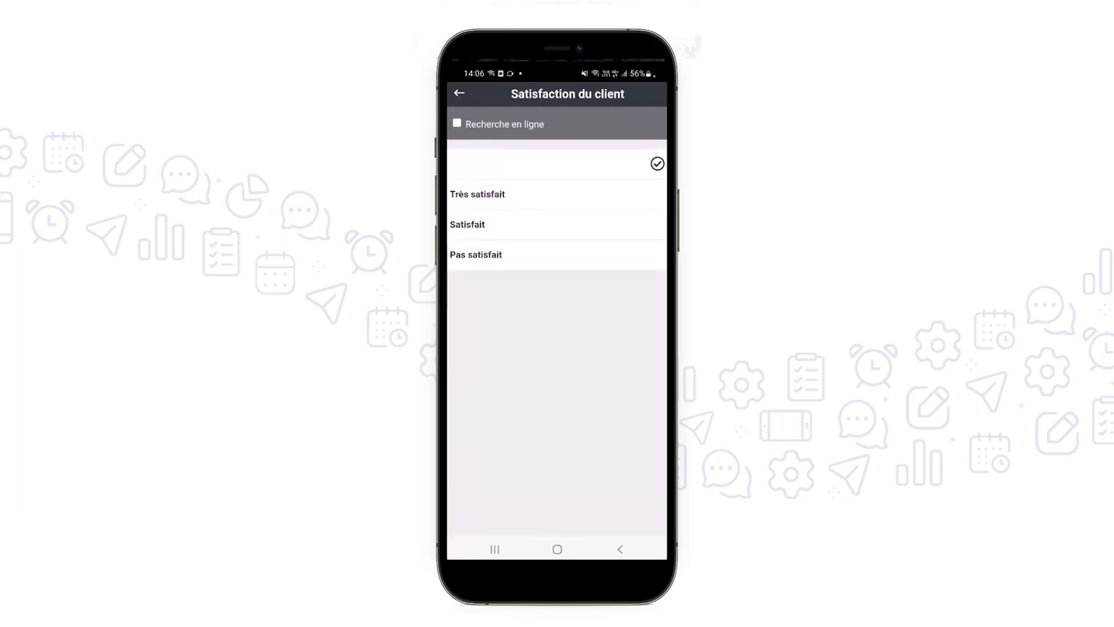
pyautogui.click(556, 194)
# Enter the client's name in the escalator report and draw the client's signature
pyautogui.click(556, 441)
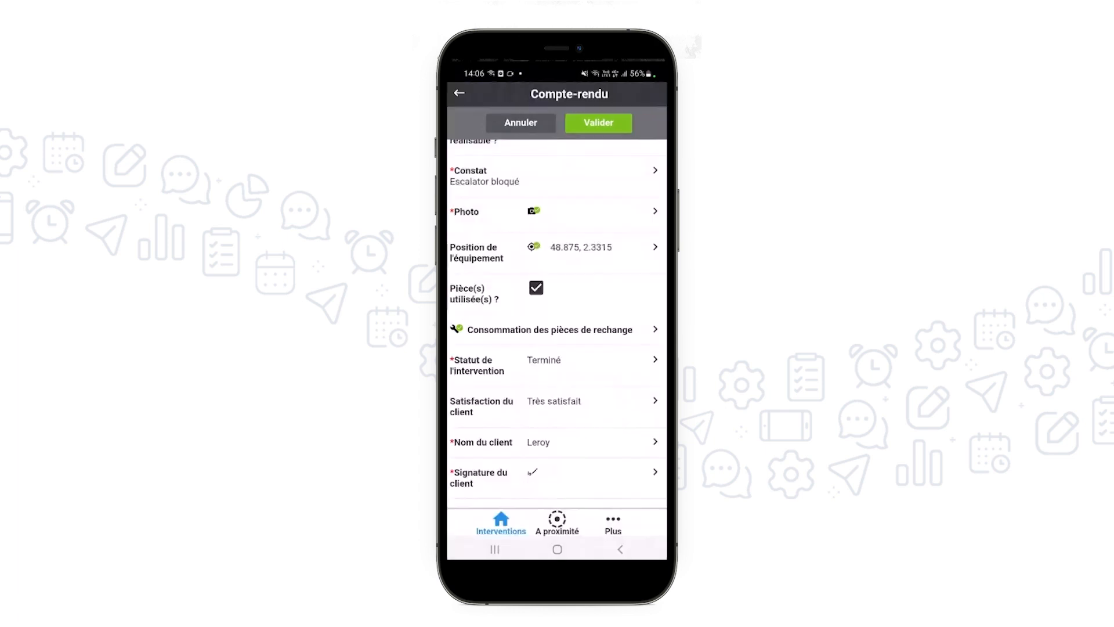
pyautogui.click(556, 477)
pyautogui.moveTo(402, 283); pyautogui.dragTo(465, 288)
pyautogui.moveTo(460, 369); pyautogui.dragTo(460, 373)
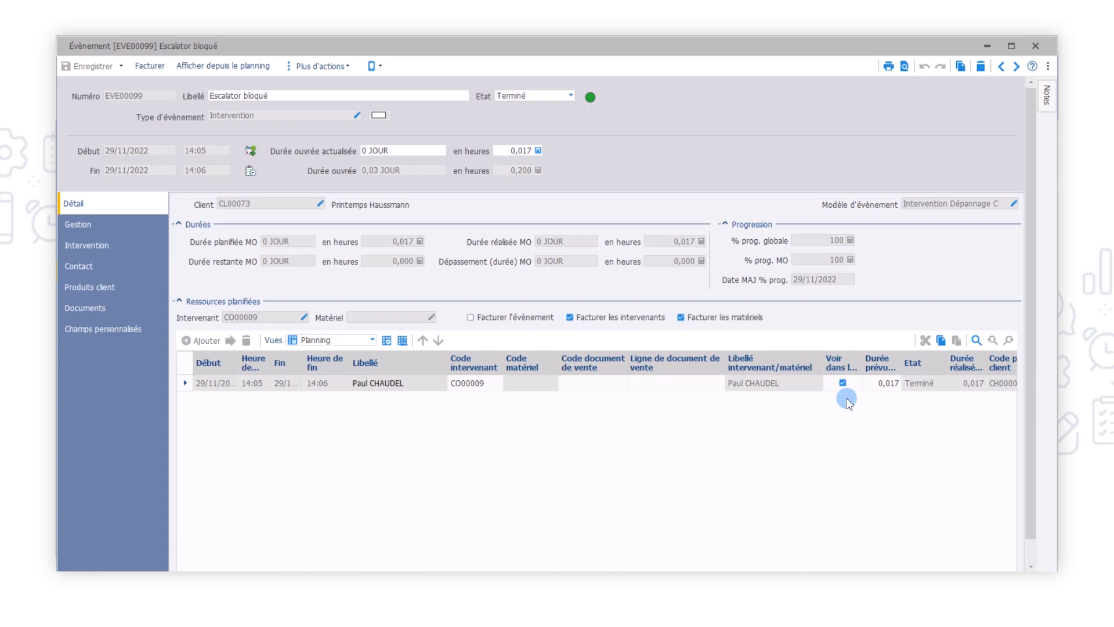
# Switch to the "Escalator bloqué" event in the ERP and review its intervention description, Praxedo report, client product and stock issue slip
pyautogui.click(80, 245)
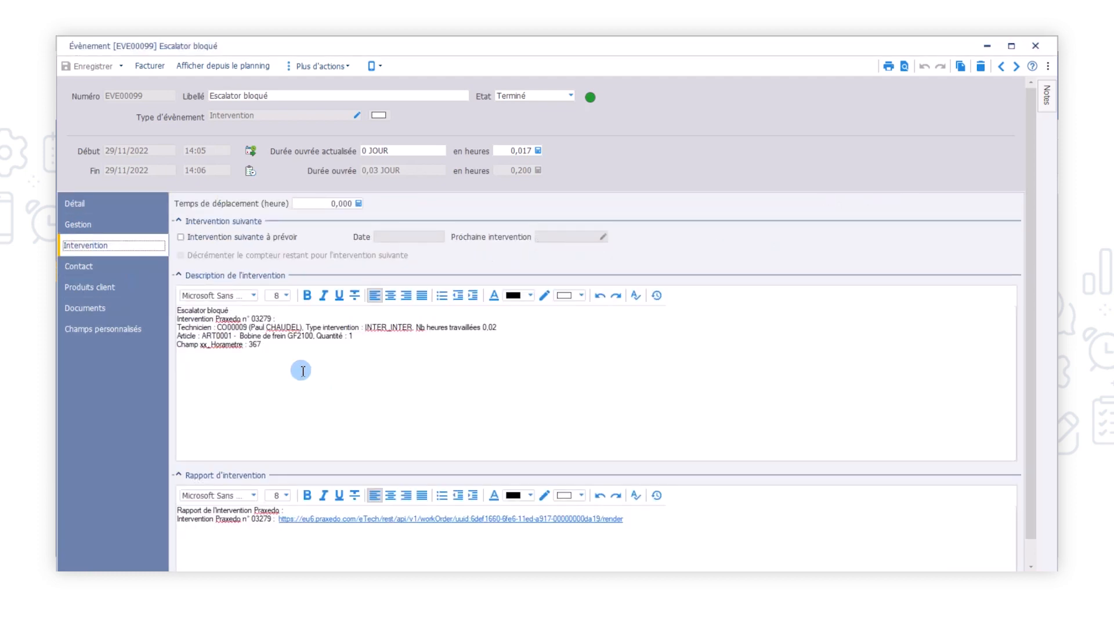
pyautogui.moveTo(264, 346); pyautogui.dragTo(202, 313)
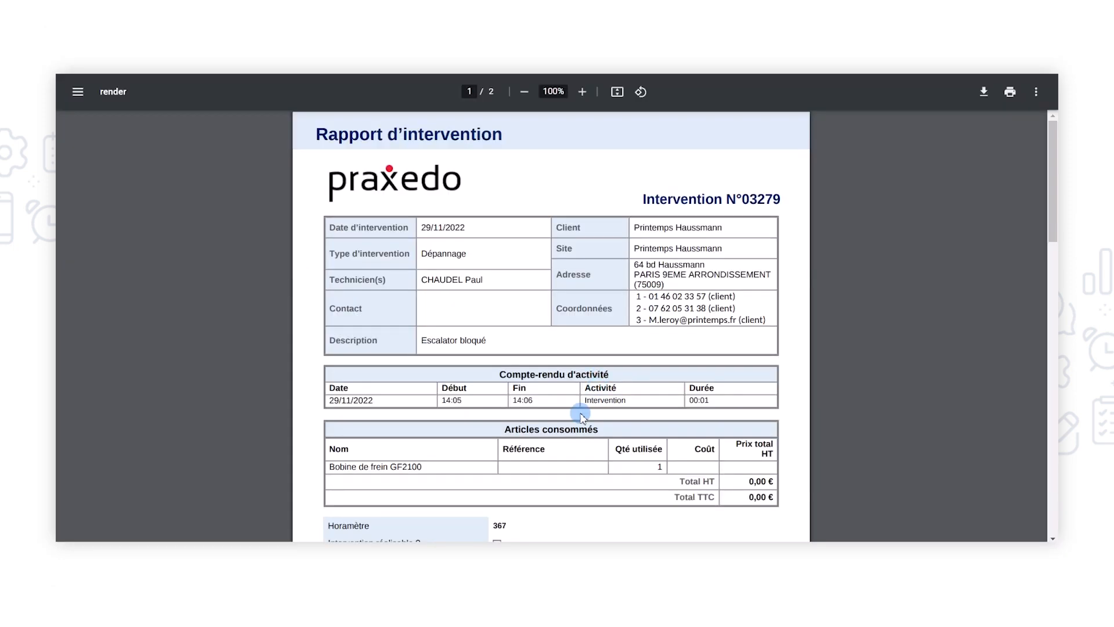
pyautogui.scroll(-8, 559, 402)
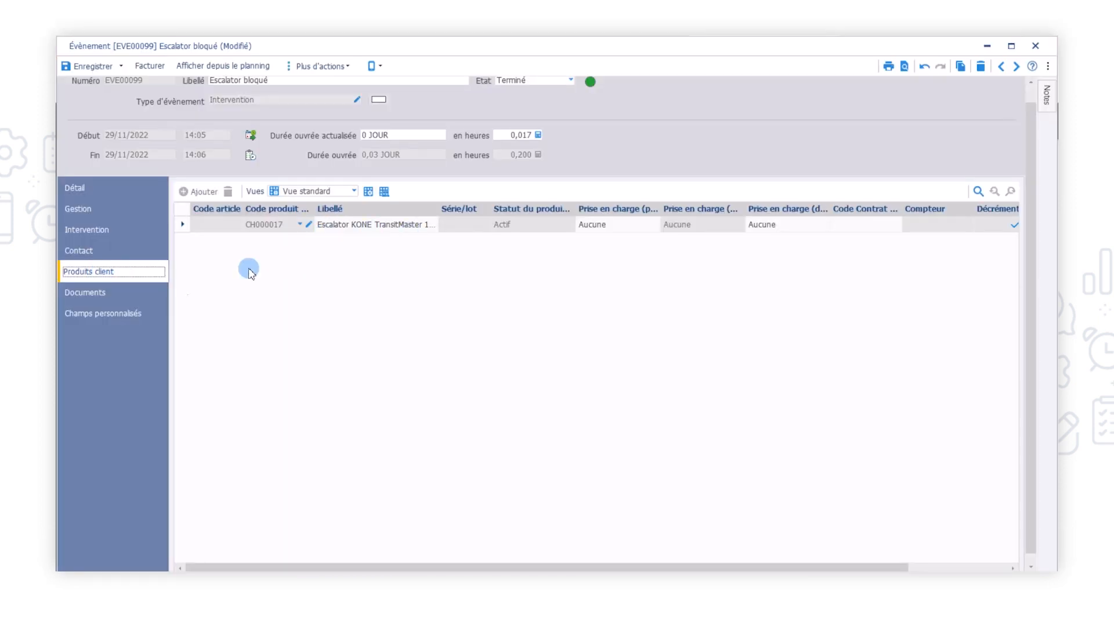
pyautogui.click(91, 294)
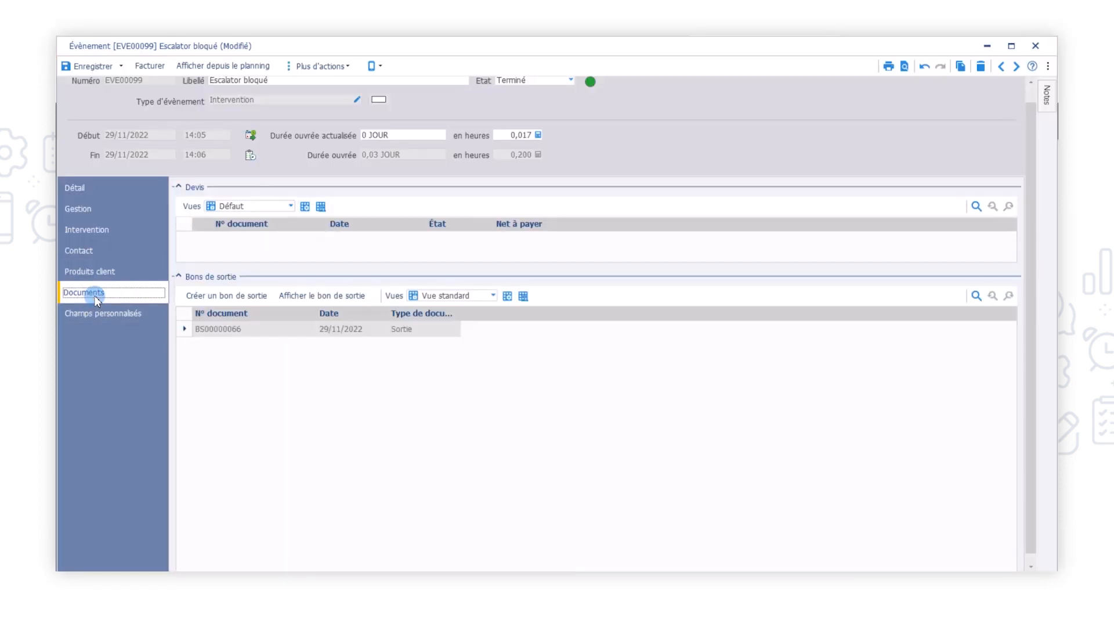
pyautogui.click(335, 298)
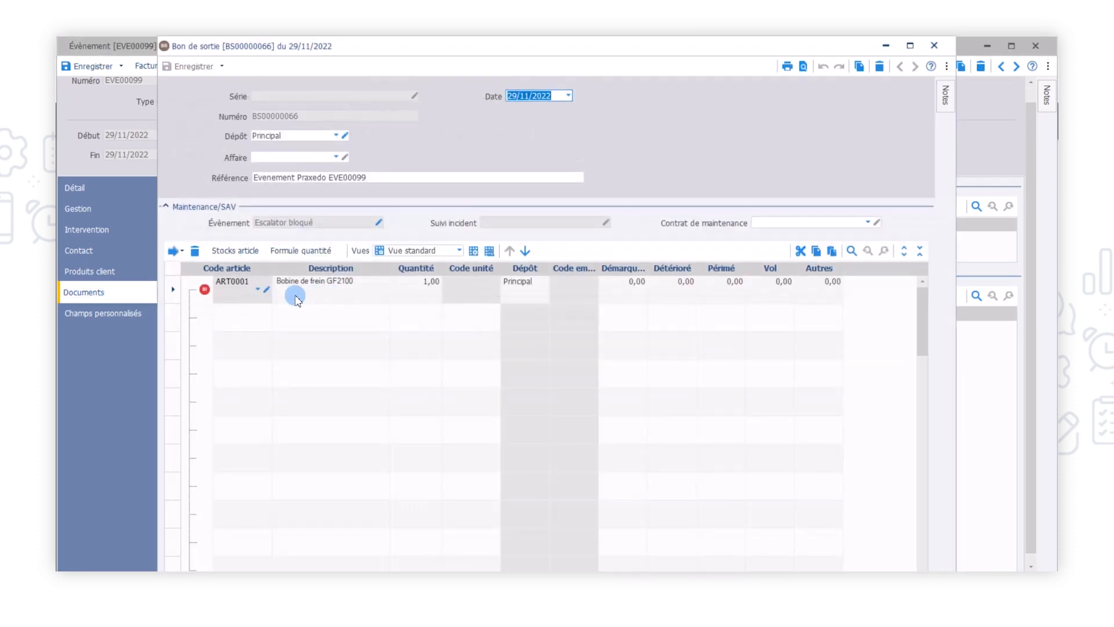